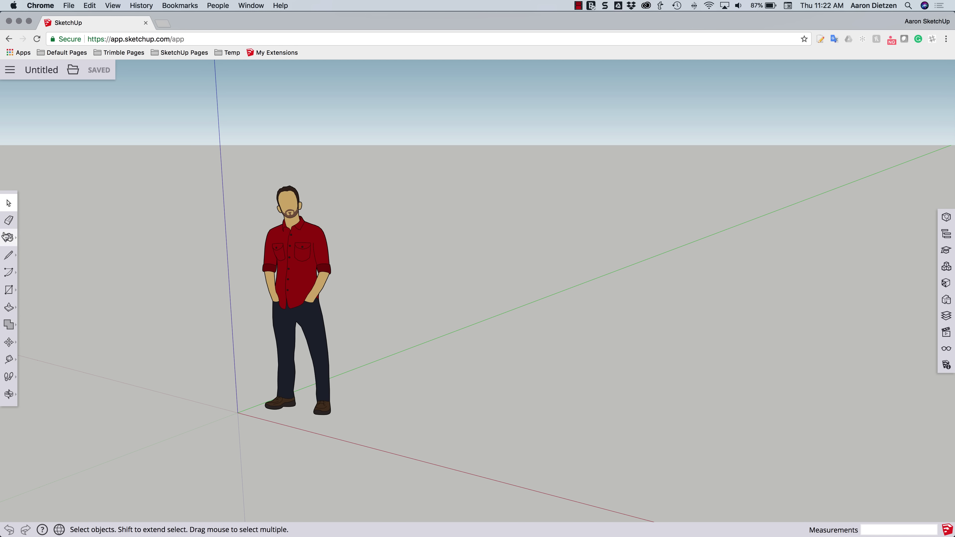
# Erase the default standing human figure with the Eraser.
pyautogui.click(9, 220)
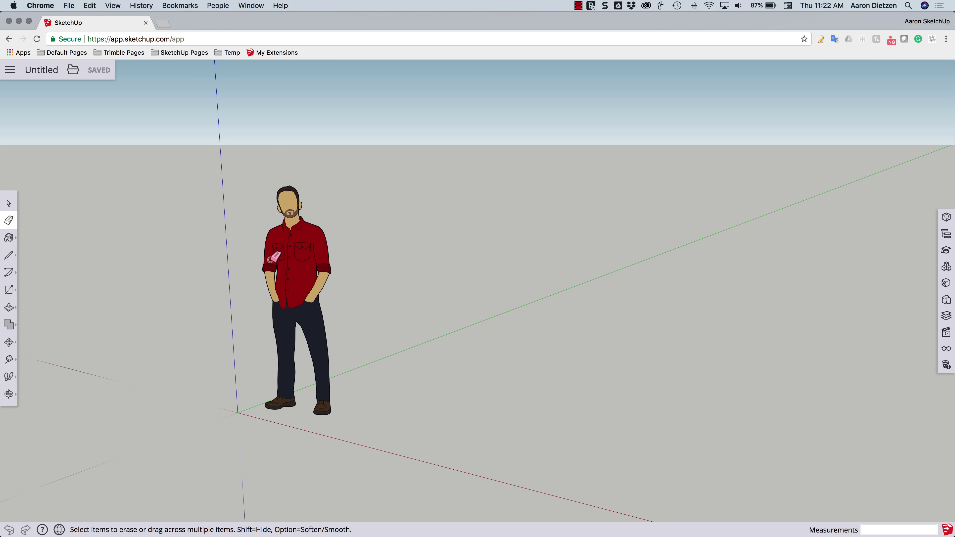
pyautogui.click(269, 278)
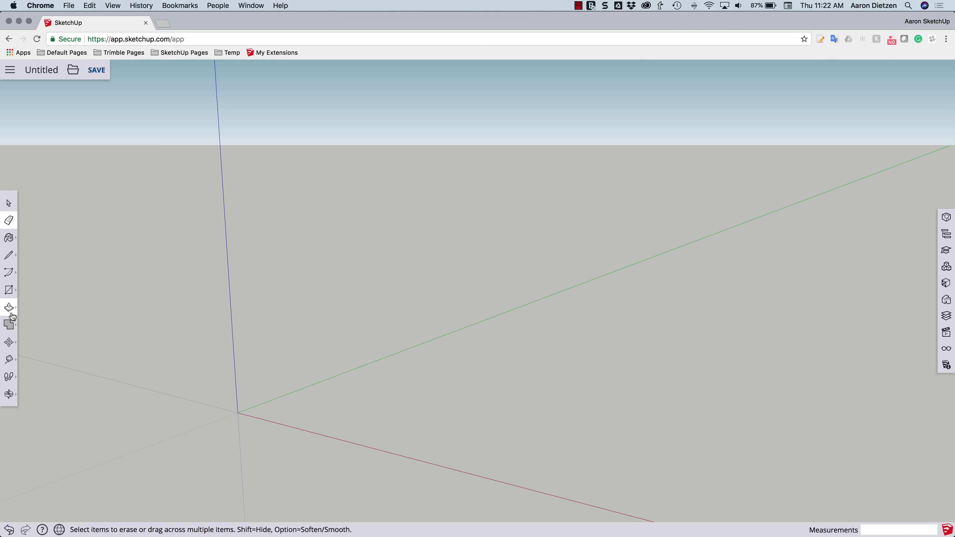
# Draw a circle centred on the origin, radius set along the red axis to about 9' 3 1/4".
pyautogui.click(10, 291)
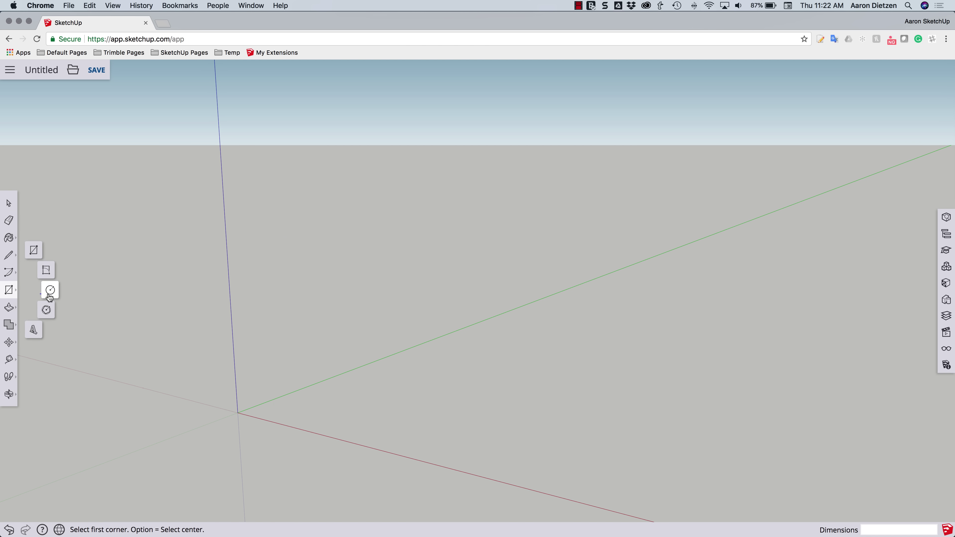
pyautogui.click(49, 292)
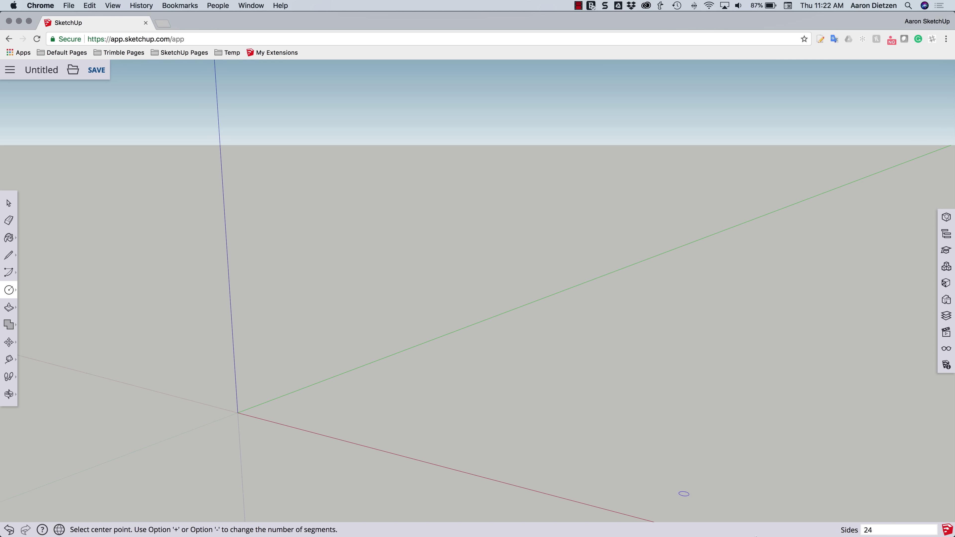
pyautogui.scroll(1, 805, 318)
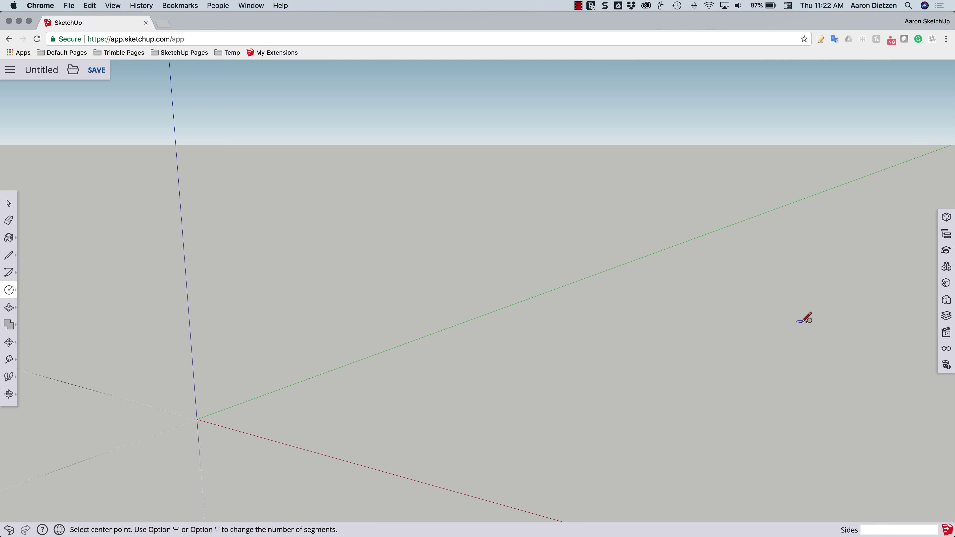
pyautogui.scroll(-3, 805, 318)
pyautogui.moveTo(380, 324); pyautogui.dragTo(383, 374, button='middle')
pyautogui.scroll(1, 392, 256)
pyautogui.scroll(-3, 393, 256)
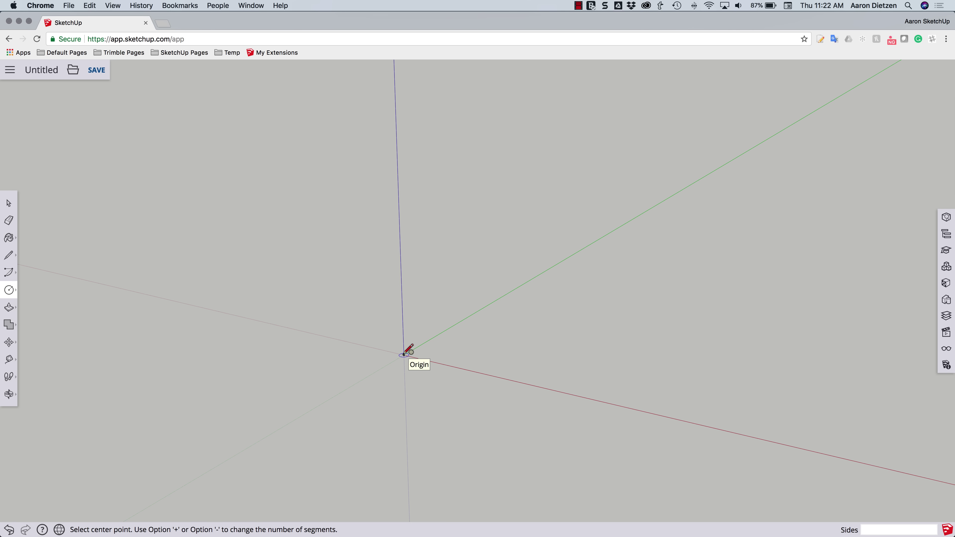
pyautogui.click(404, 355)
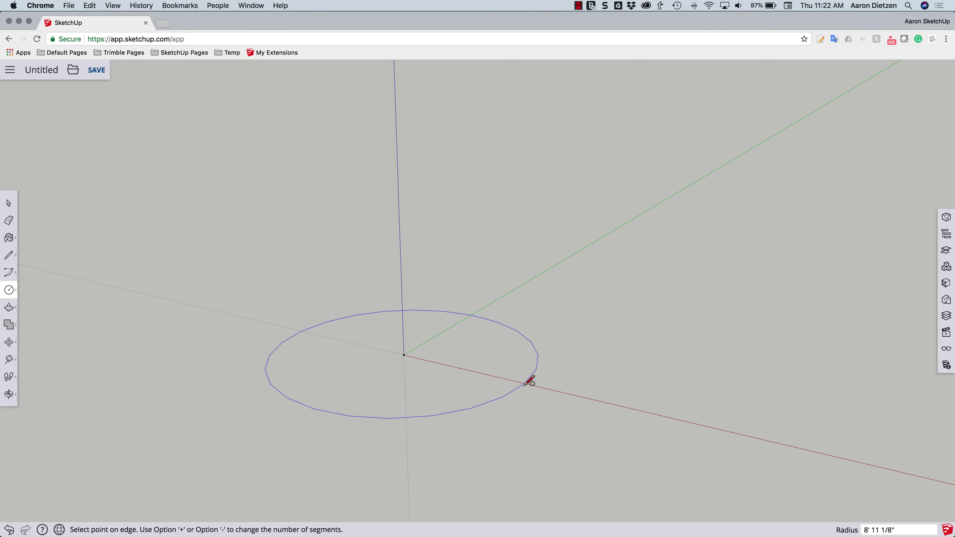
pyautogui.click(530, 385)
pyautogui.press('o')
pyautogui.moveTo(610, 391); pyautogui.dragTo(486, 399)
pyautogui.press('c')
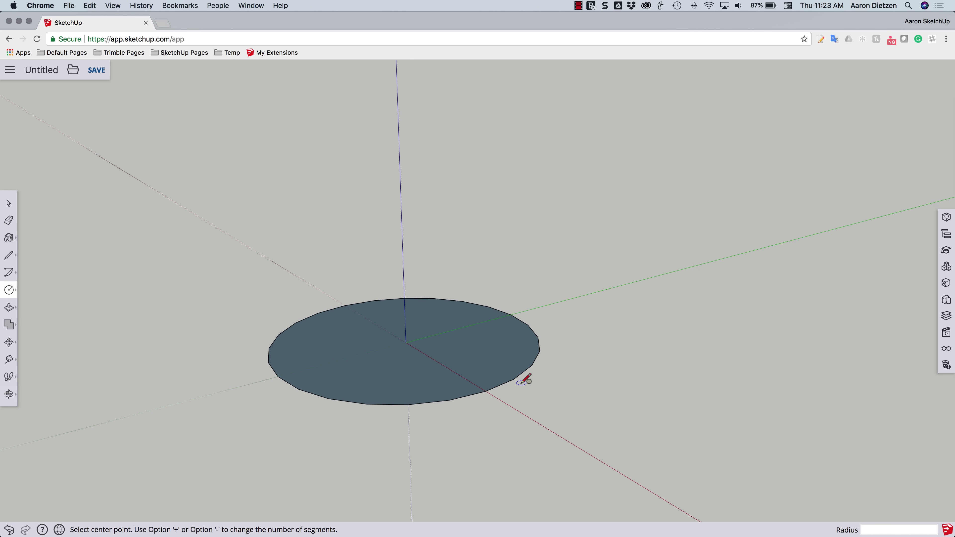
# Draw a test line across the circle's rim, then undo it.
pyautogui.click(8, 255)
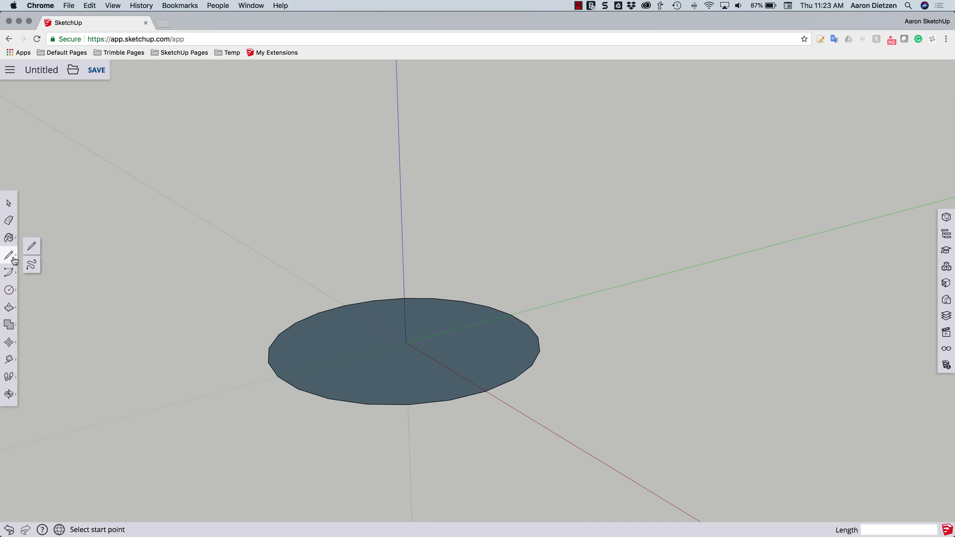
pyautogui.click(486, 392)
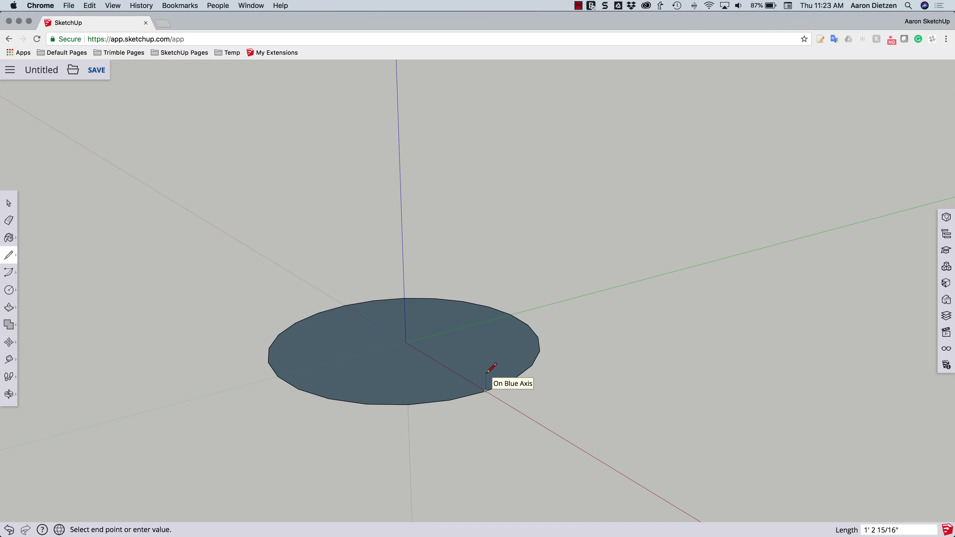
pyautogui.click(449, 400)
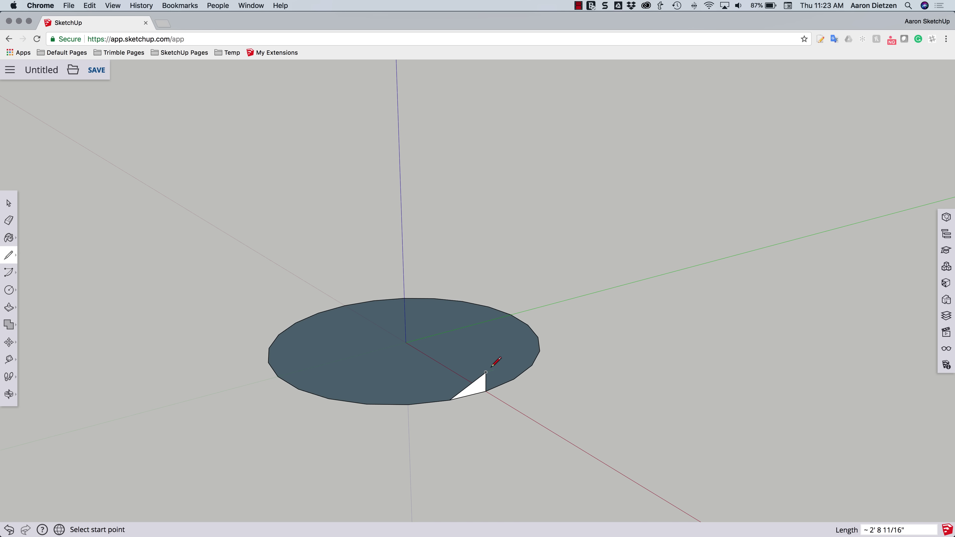
pyautogui.press('super+z')
# Select the circle's face and edges and make them into a group.
pyautogui.moveTo(381, 314); pyautogui.dragTo(380, 379, button='middle')
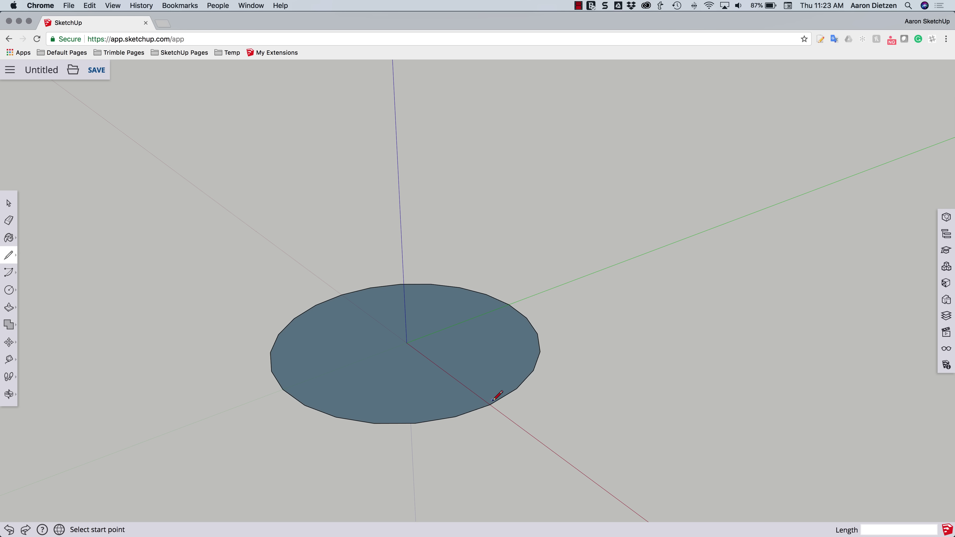
pyautogui.moveTo(492, 400); pyautogui.dragTo(492, 374, button='middle')
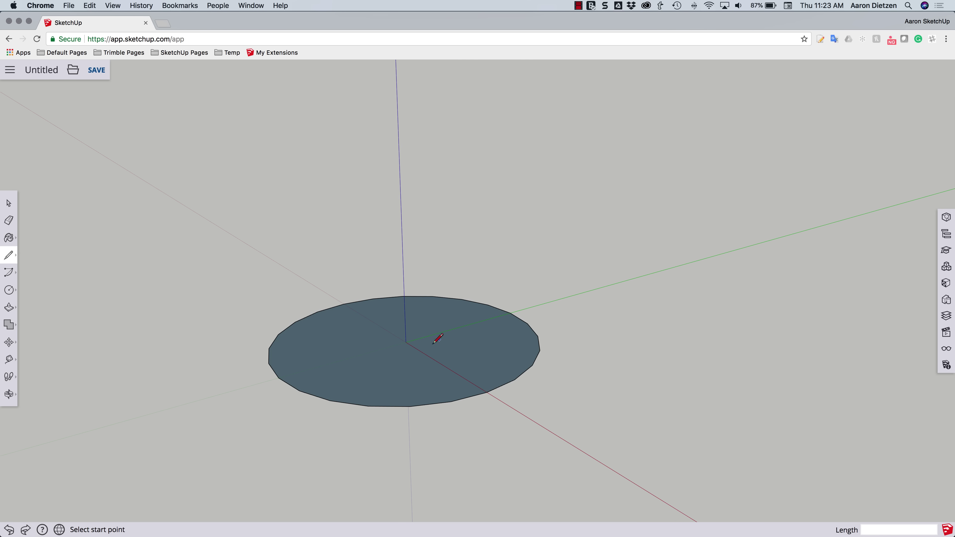
pyautogui.press('space')
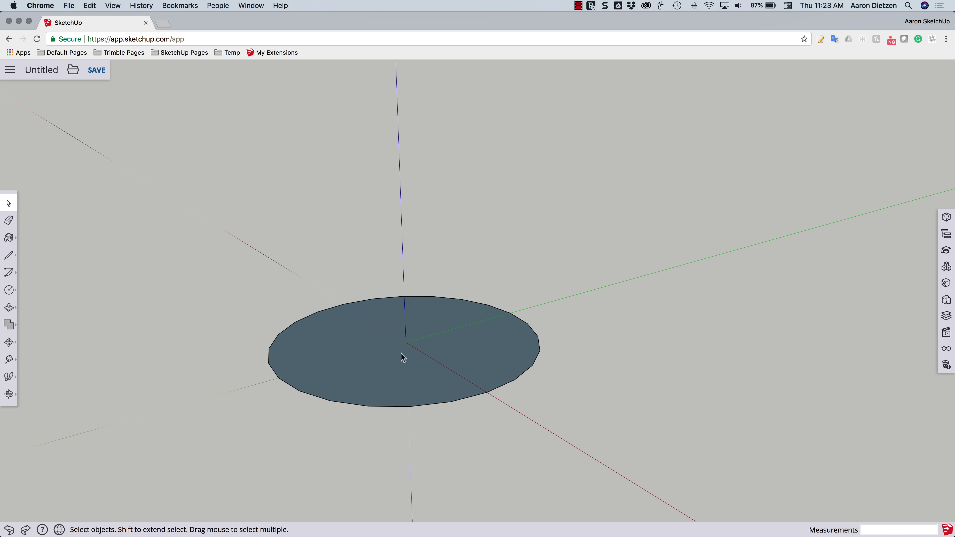
pyautogui.doubleClick(402, 353)
pyautogui.rightClick(437, 349)
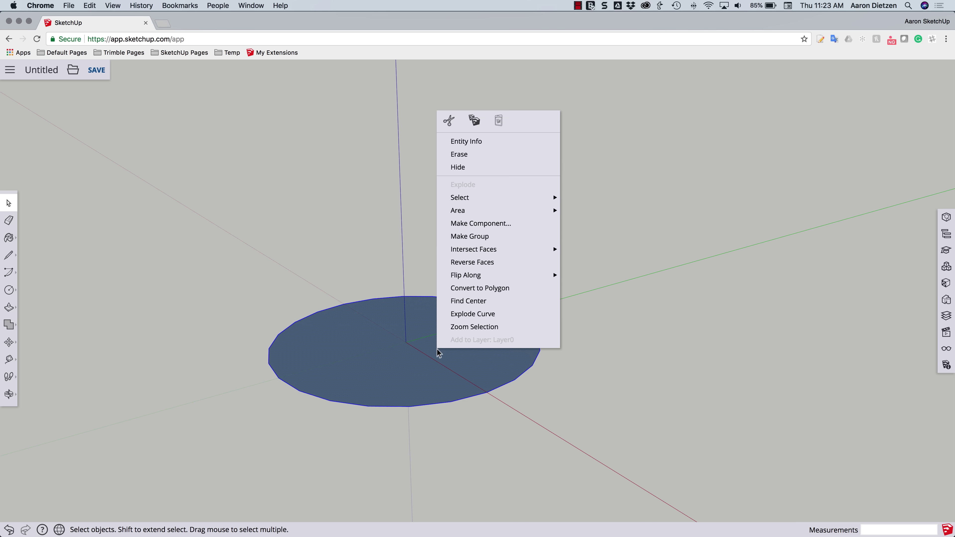
pyautogui.click(466, 237)
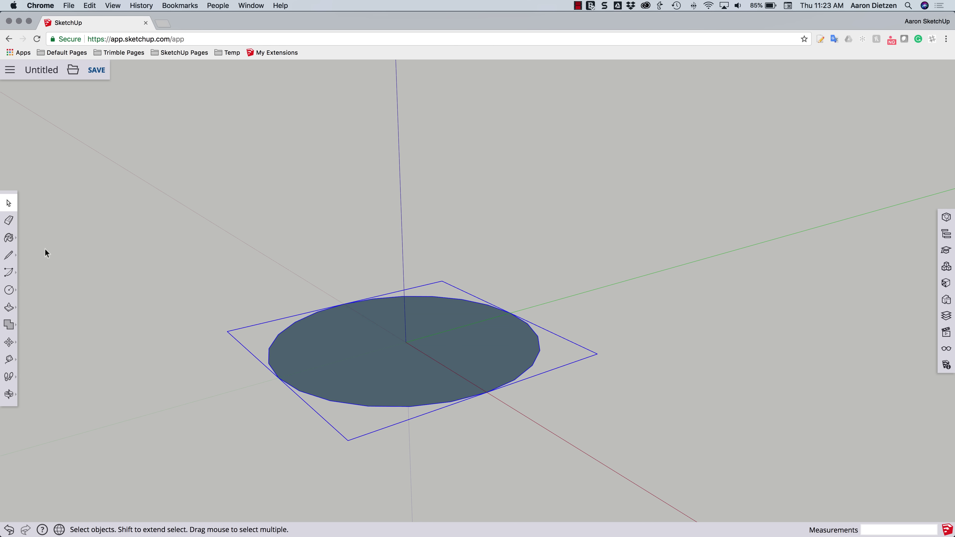
# Draw a vertical helper line up from the circle's front rim.
pyautogui.click(8, 255)
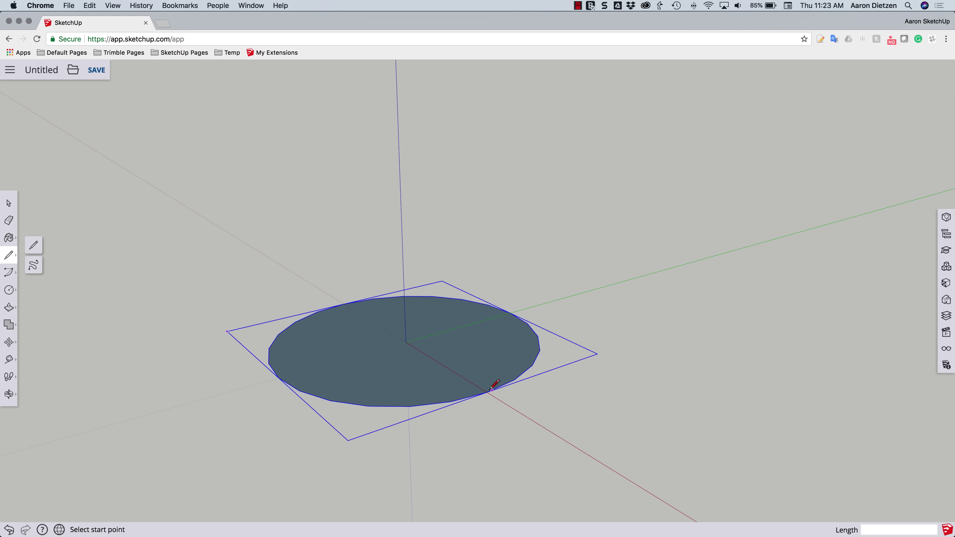
pyautogui.click(487, 392)
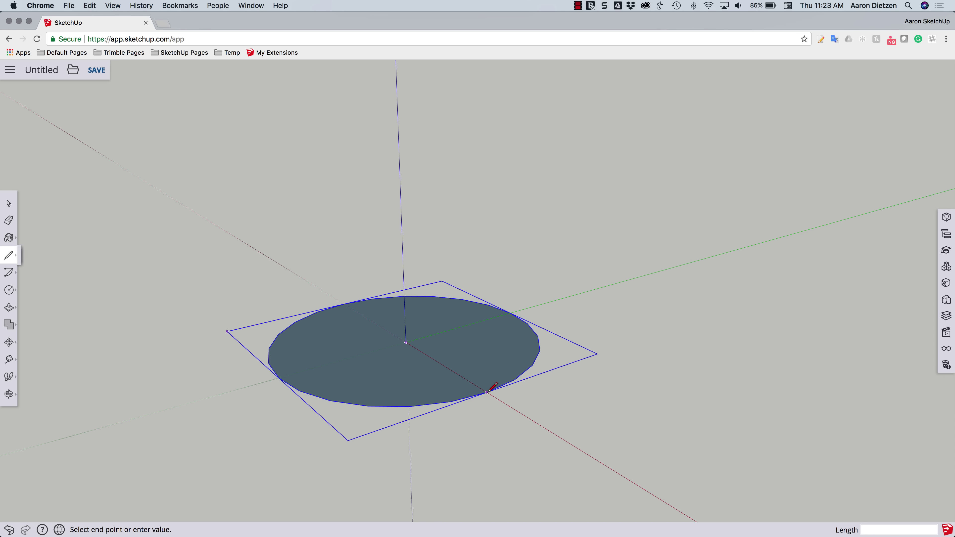
pyautogui.click(487, 379)
pyautogui.moveTo(486, 391)
pyautogui.mouseDown(button='middle')
pyautogui.moveTo(483, 368)
pyautogui.moveTo(487, 379)
pyautogui.mouseUp(button='middle')
pyautogui.scroll(6, 482, 385)
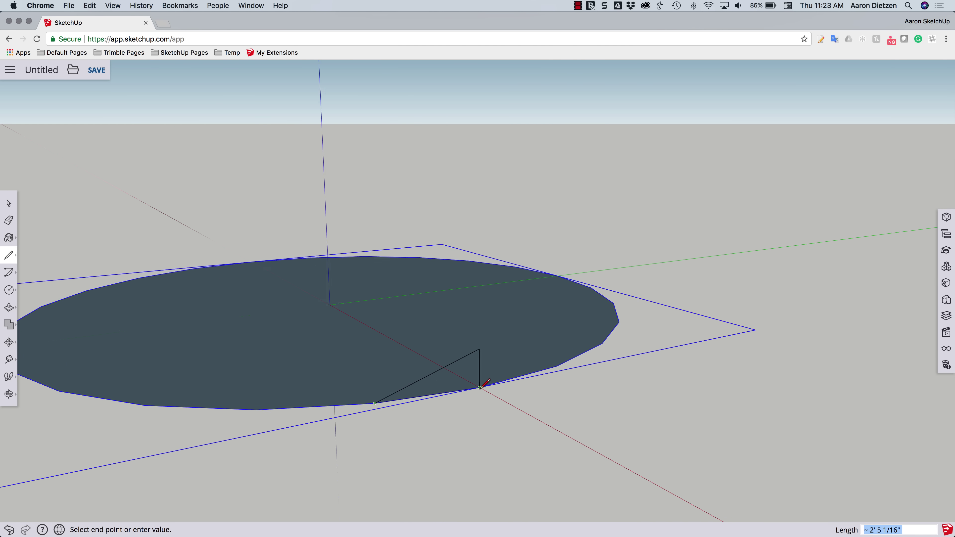
# Erase the vertical helper line, keeping only the short slanted edge on the disc.
pyautogui.press('e')
pyautogui.click(483, 359)
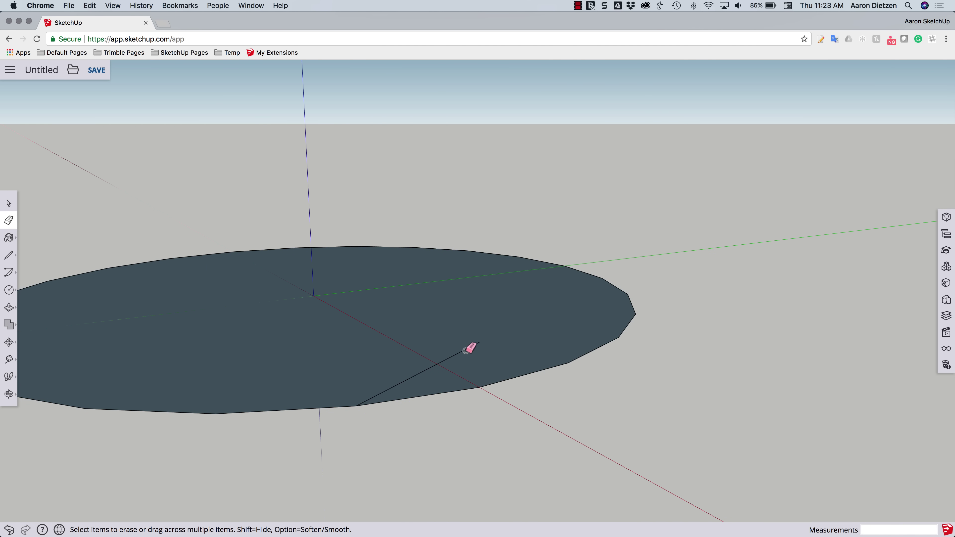
pyautogui.press('space')
pyautogui.click(497, 371)
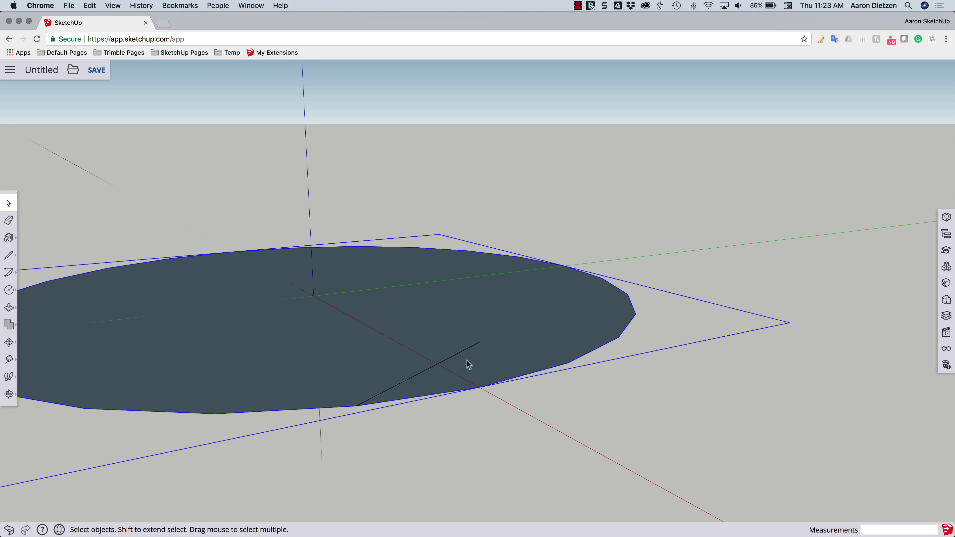
pyautogui.click(455, 354)
pyautogui.scroll(-3, 487, 375)
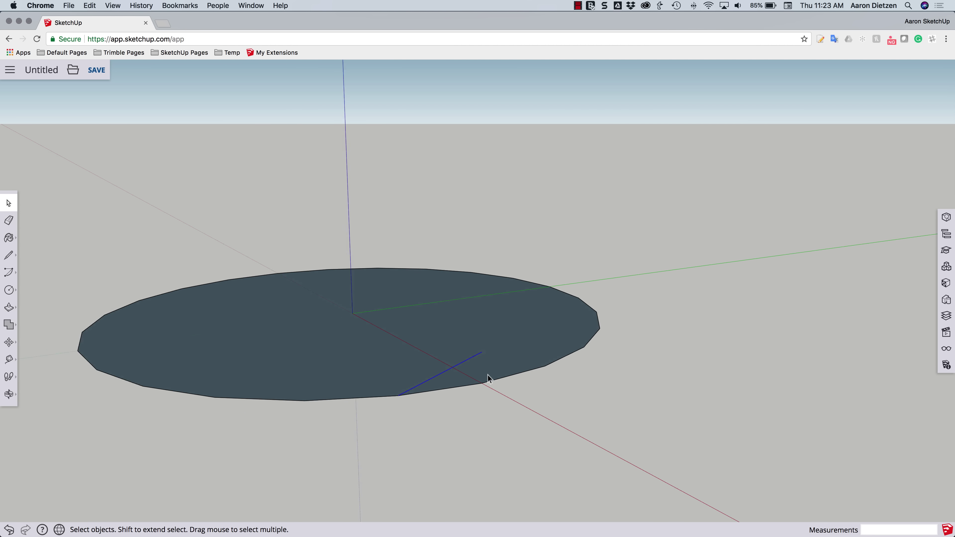
pyautogui.scroll(-3, 488, 378)
pyautogui.moveTo(371, 348); pyautogui.dragTo(386, 393, button='middle')
pyautogui.scroll(2, 442, 378)
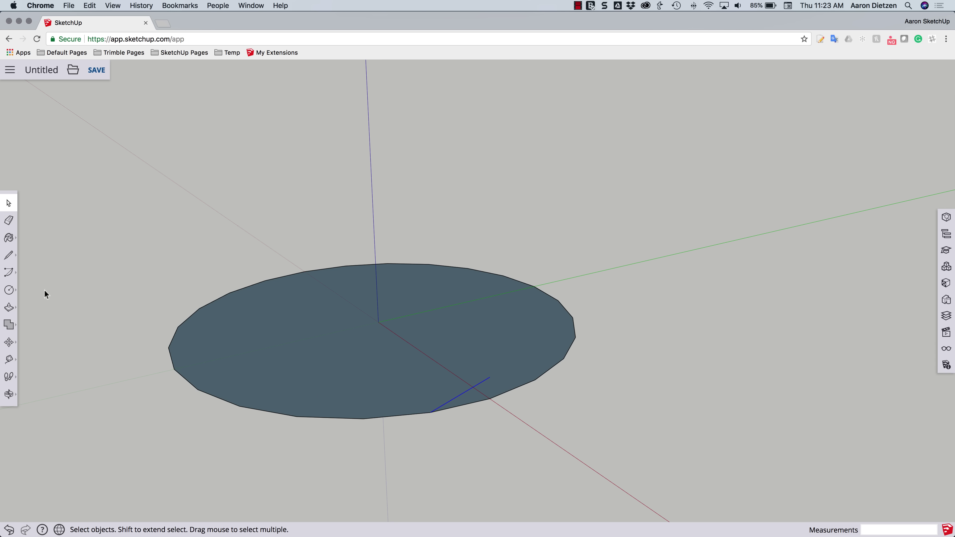
# Rotate-copy the slanted edge 15° about the disc centre and array it x23 around the rim.
pyautogui.click(10, 343)
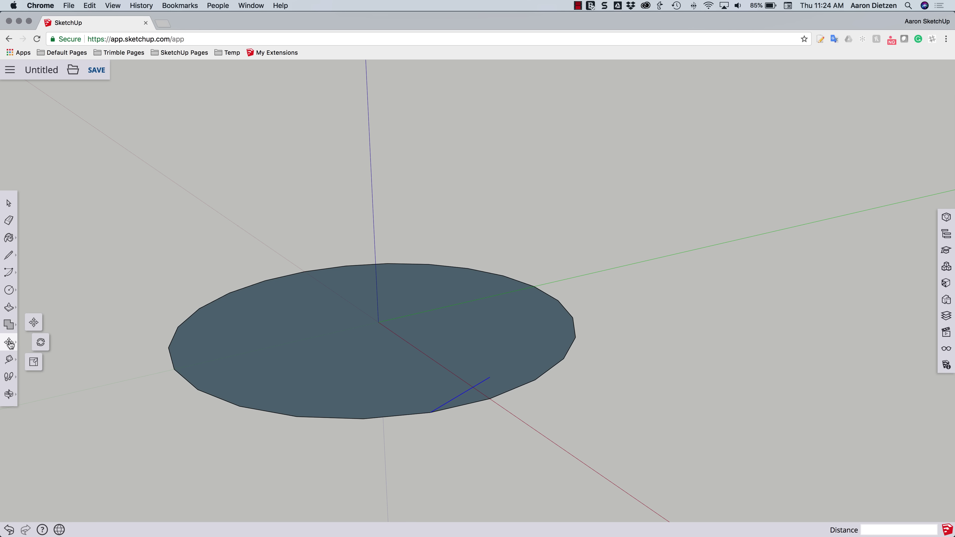
pyautogui.click(37, 343)
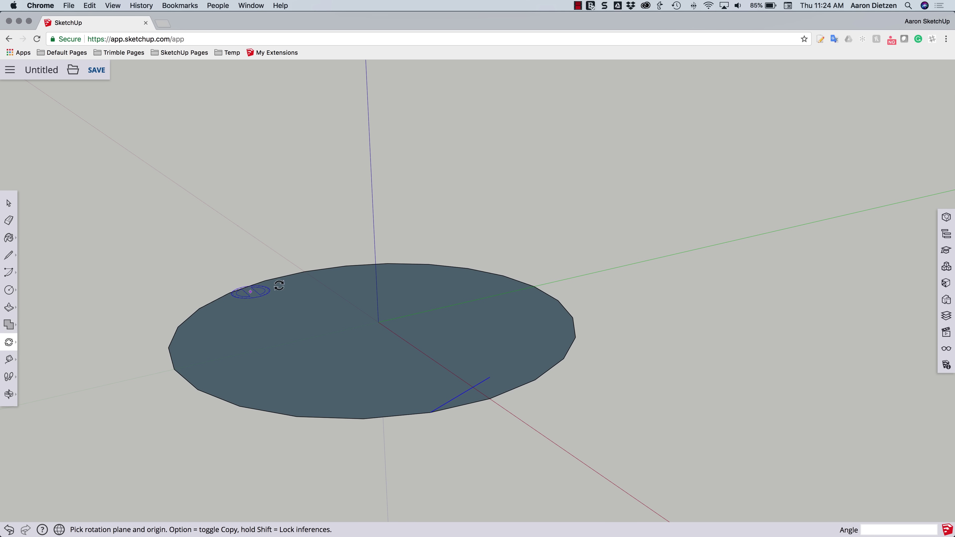
pyautogui.click(377, 323)
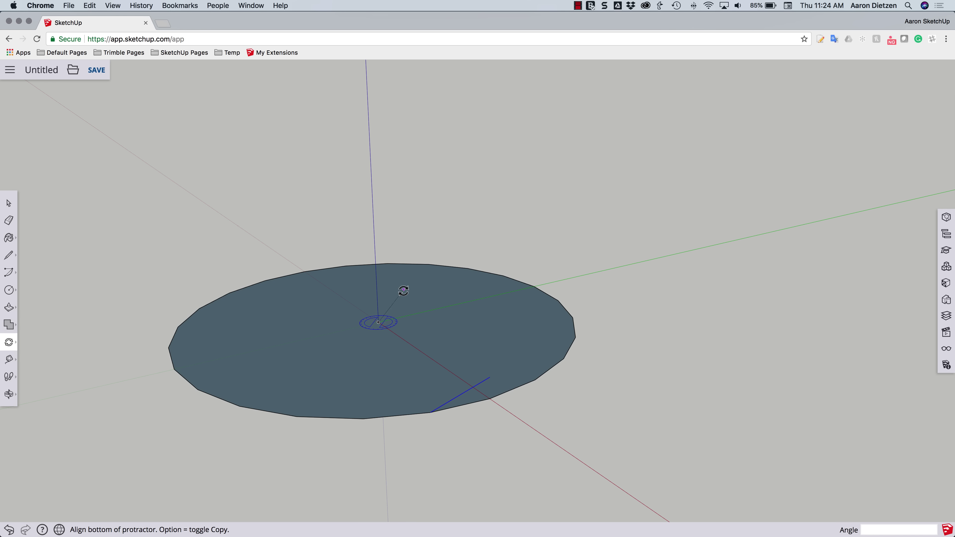
pyautogui.click(430, 412)
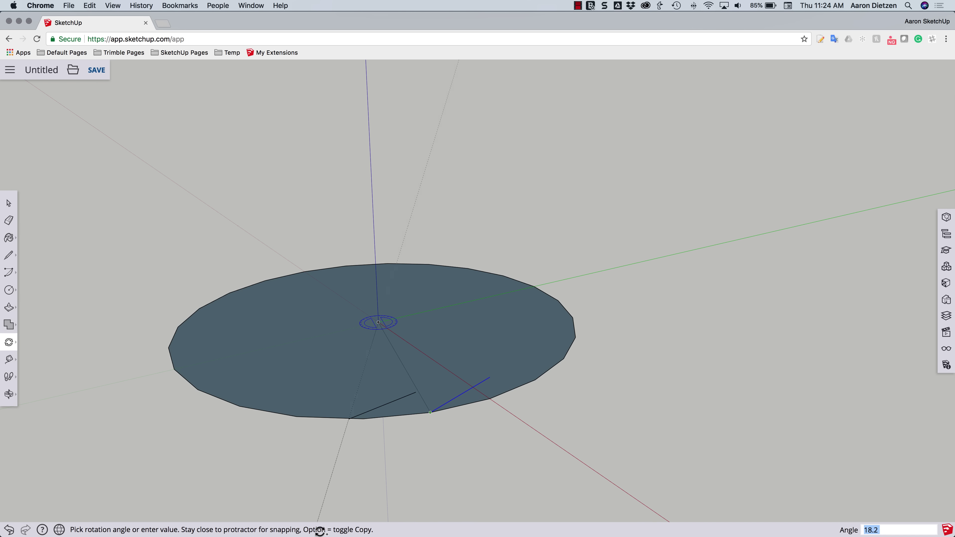
pyautogui.click(489, 399)
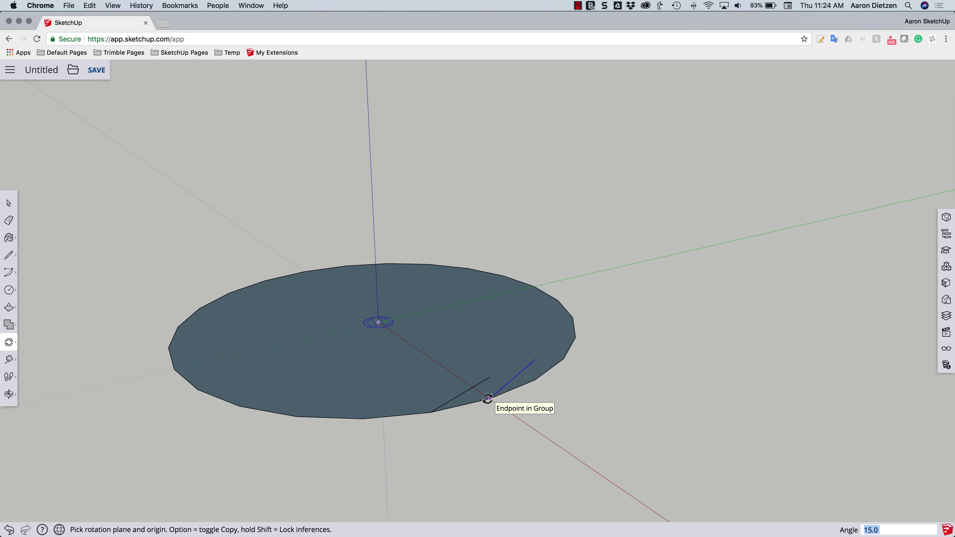
pyautogui.write('x23')
pyautogui.press('Return')
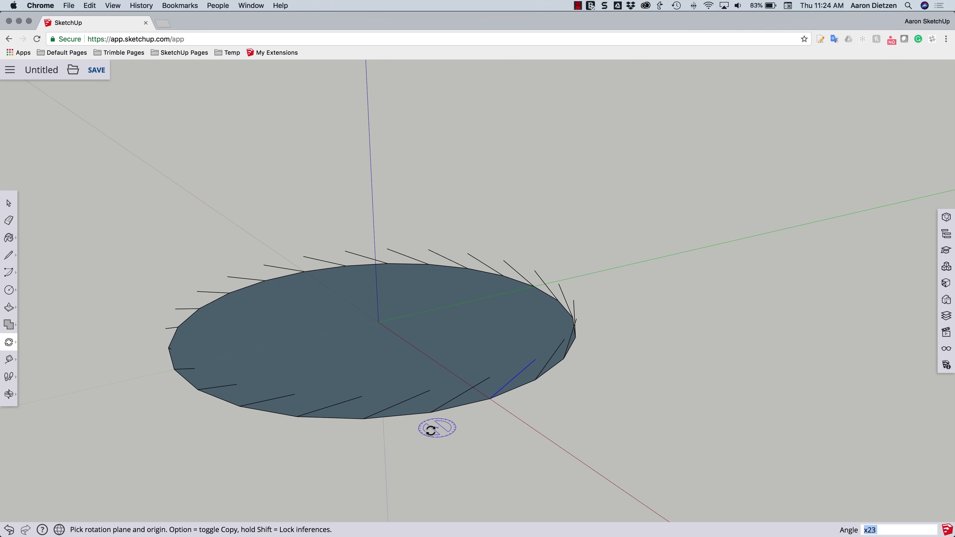
# Select all the slanted edges ringing the disc rim.
pyautogui.moveTo(428, 443); pyautogui.dragTo(357, 327, button='middle')
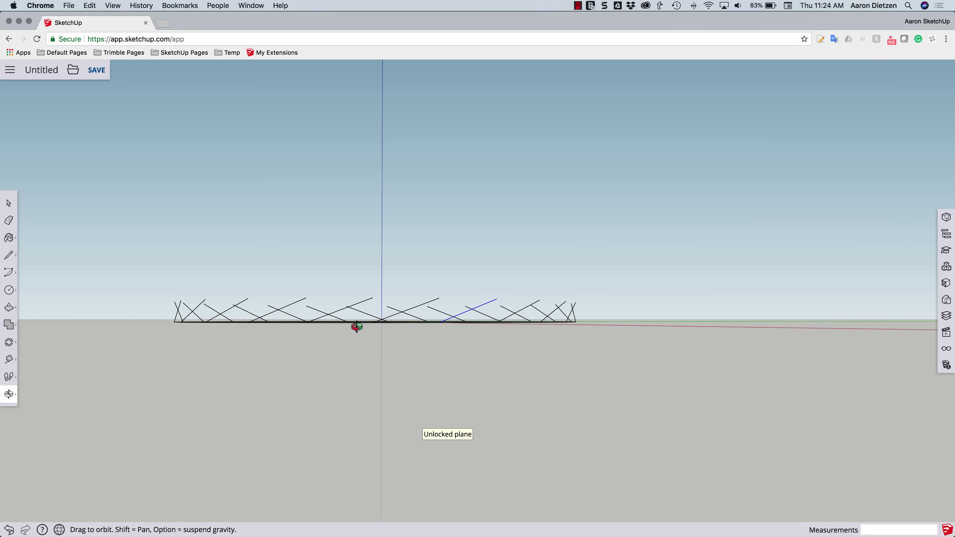
pyautogui.press('space')
pyautogui.moveTo(241, 313)
pyautogui.mouseDown(button='middle')
pyautogui.moveTo(301, 329)
pyautogui.moveTo(256, 301)
pyautogui.moveTo(251, 318)
pyautogui.mouseUp(button='middle')
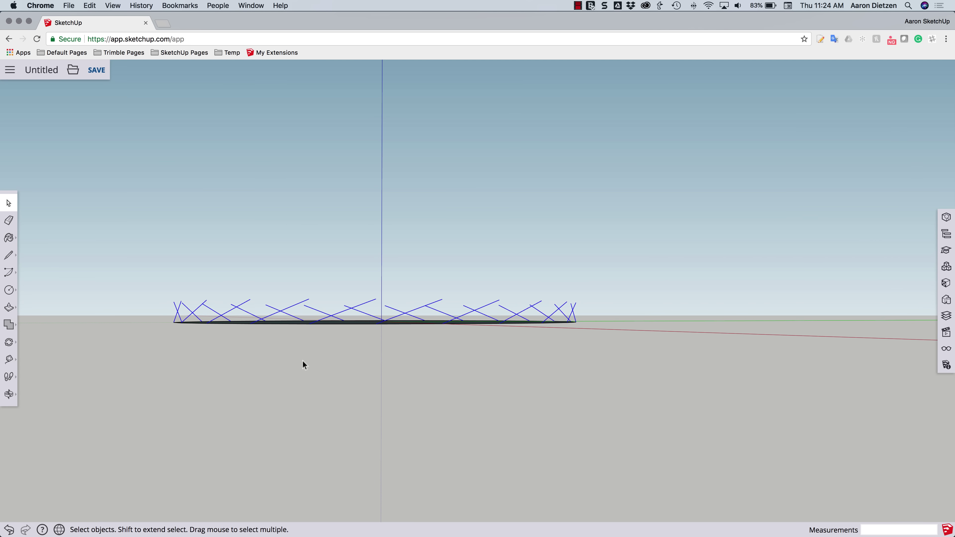
pyautogui.moveTo(302, 361); pyautogui.dragTo(313, 423, button='middle')
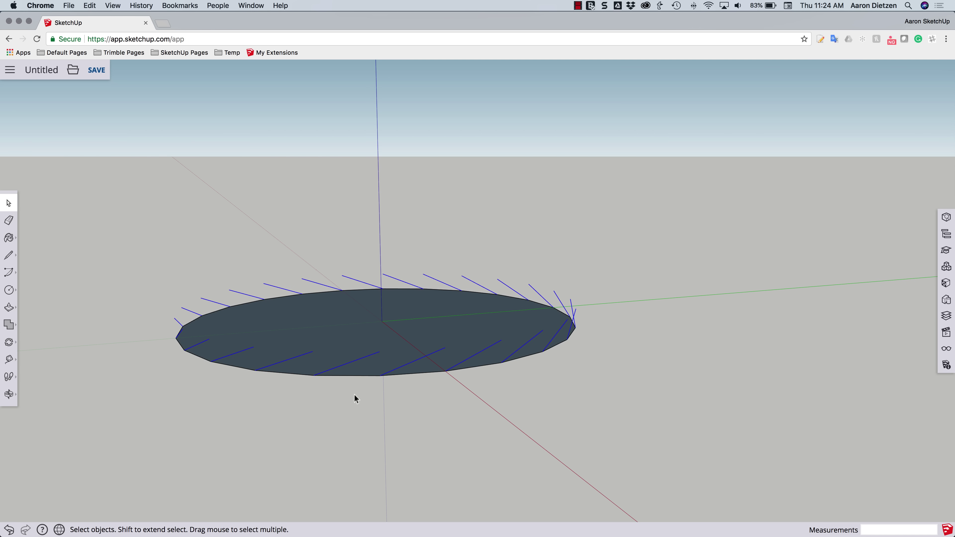
# Copy the edge ring from bottom to top endpoints and array it x23 upward.
pyautogui.press('m')
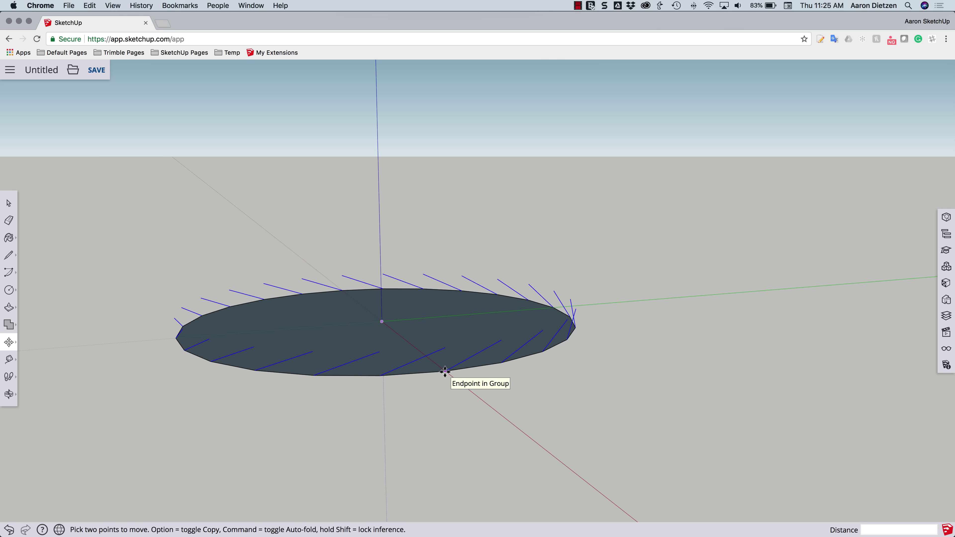
pyautogui.press('alt')
pyautogui.click(445, 371)
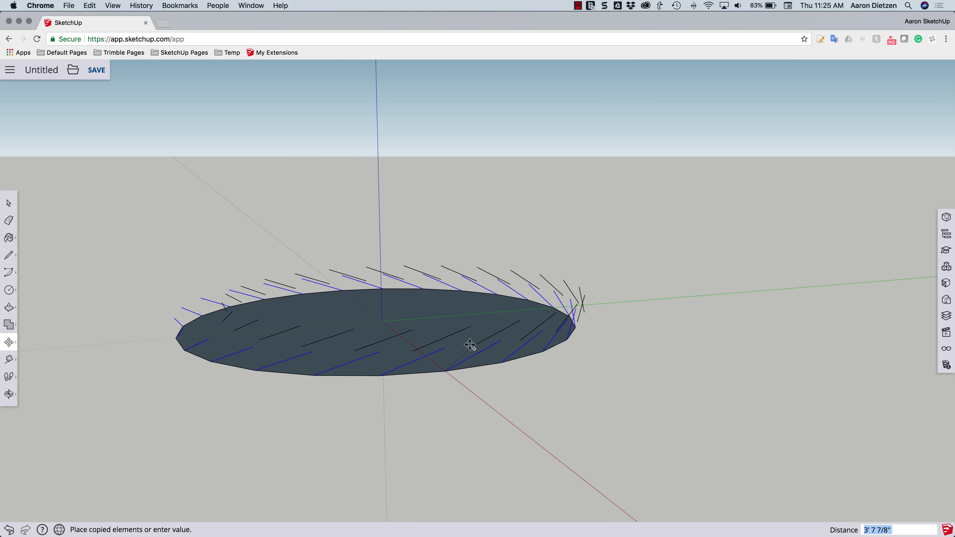
pyautogui.click(444, 349)
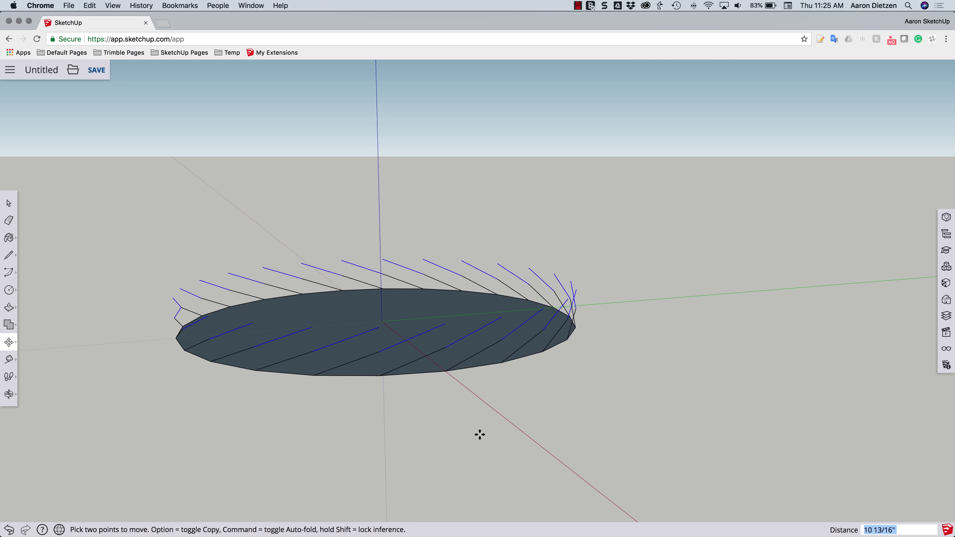
pyautogui.write('x23')
pyautogui.press('Return')
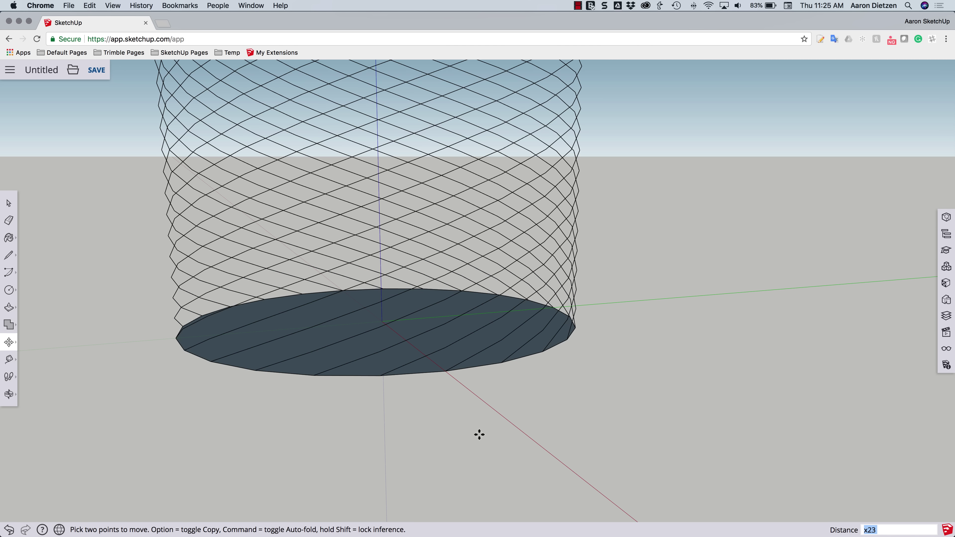
pyautogui.scroll(-2, 401, 399)
pyautogui.scroll(5, 405, 419)
pyautogui.scroll(-8, 405, 419)
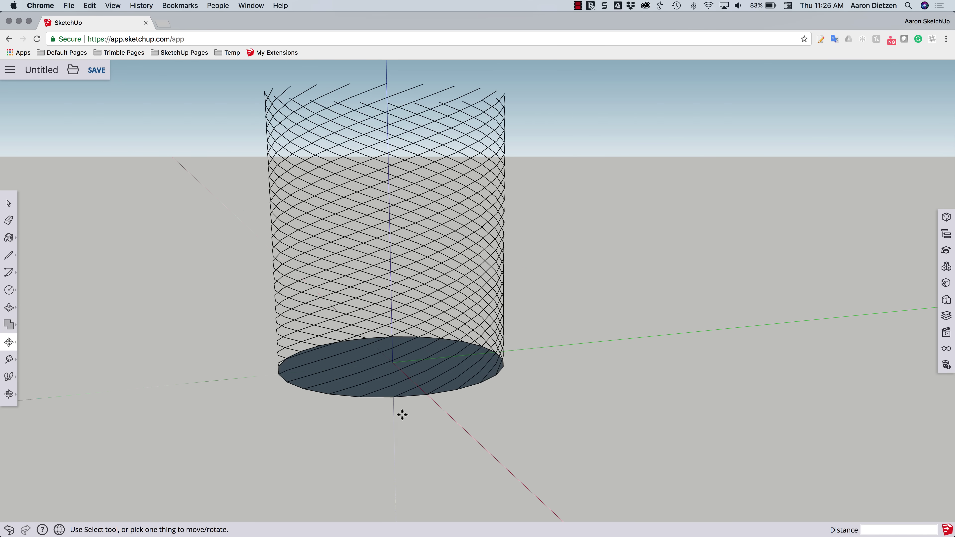
pyautogui.scroll(-2, 402, 414)
pyautogui.moveTo(387, 377); pyautogui.dragTo(353, 355, button='middle')
pyautogui.moveTo(405, 379); pyautogui.dragTo(412, 401, button='middle')
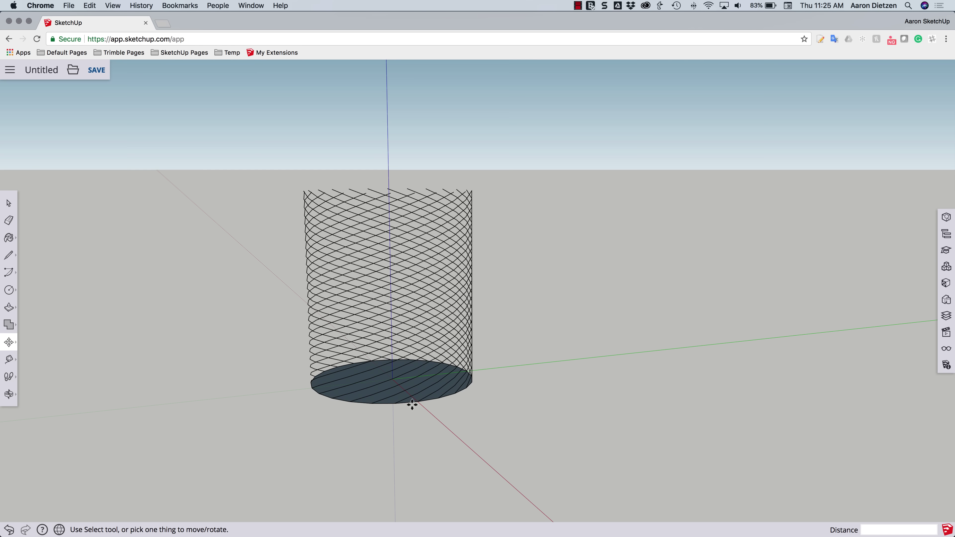
# Group the connected edges forming one continuous spiral up the lattice.
pyautogui.press('space')
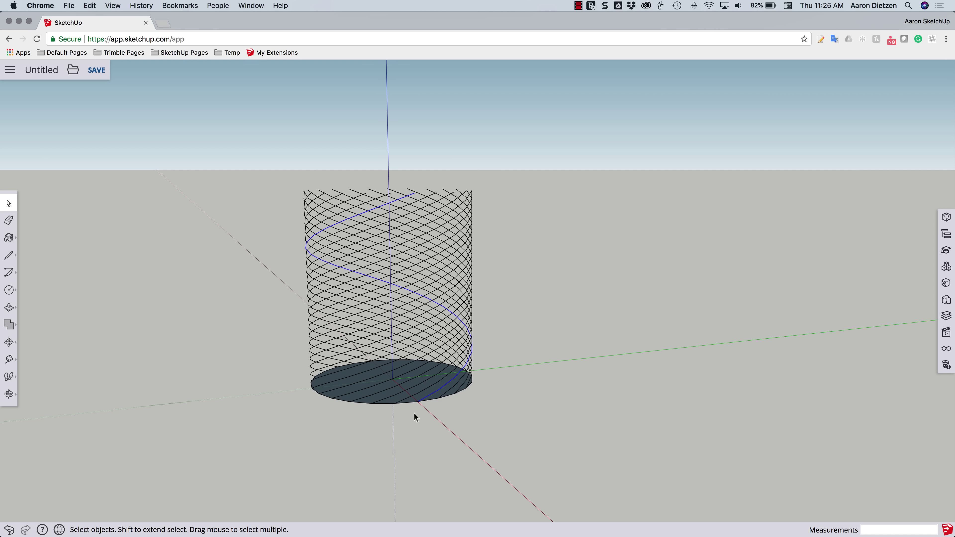
pyautogui.rightClick(429, 395)
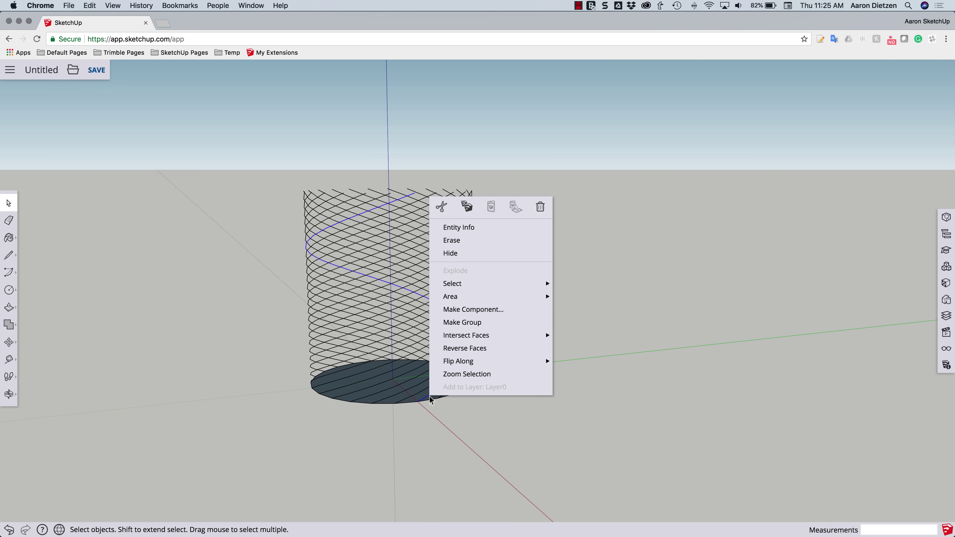
pyautogui.click(473, 324)
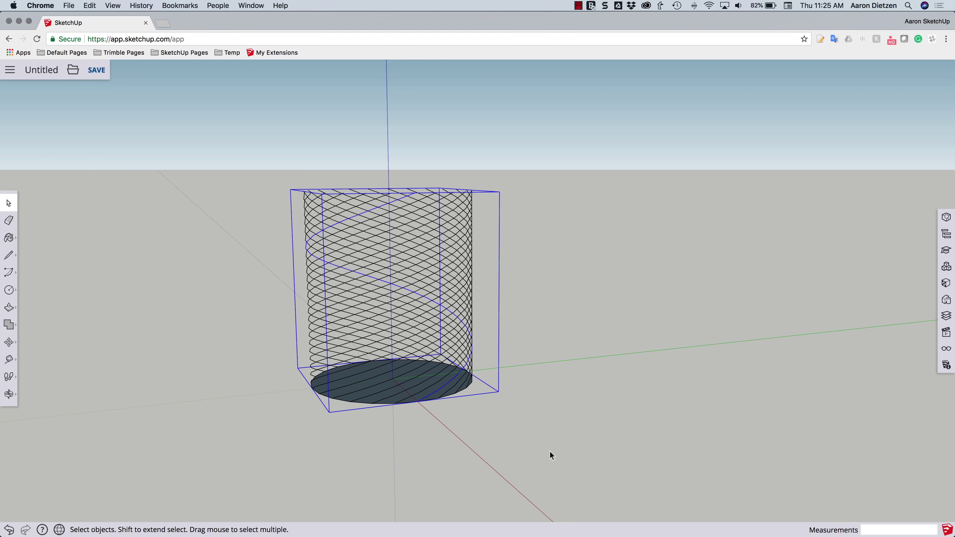
# Delete every lattice edge except the spiral group, leaving a single helix.
pyautogui.click(477, 453)
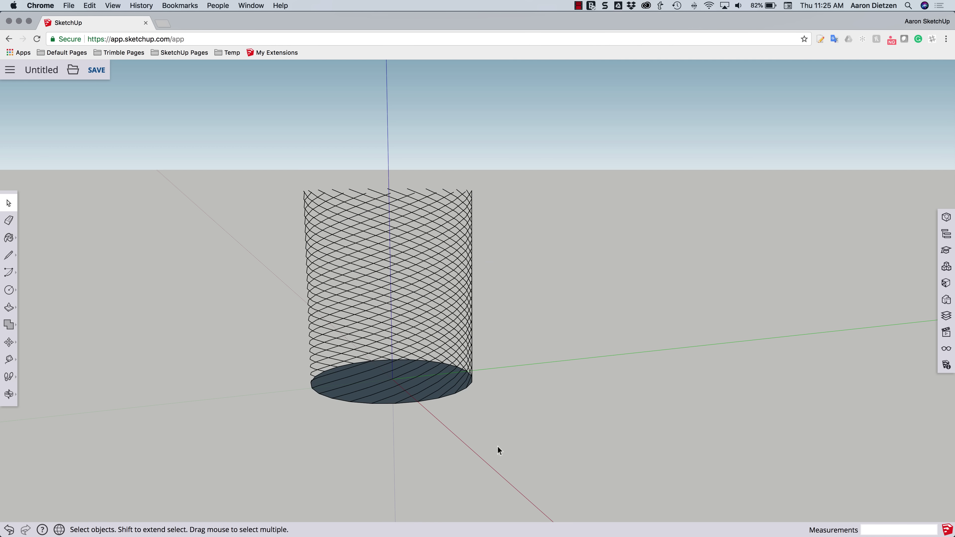
pyautogui.moveTo(499, 450); pyautogui.dragTo(400, 336, button='middle')
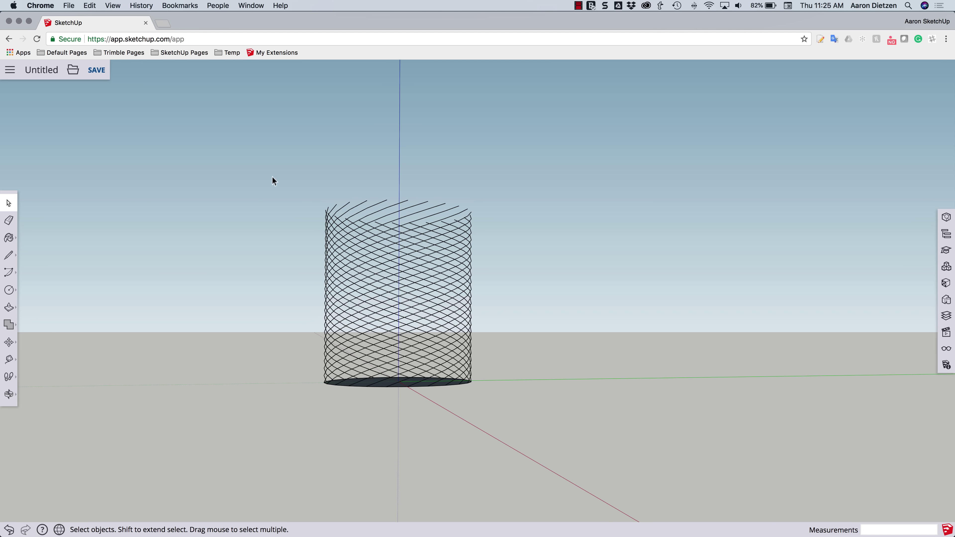
pyautogui.moveTo(271, 168); pyautogui.dragTo(532, 433)
pyautogui.moveTo(446, 394); pyautogui.dragTo(402, 442, button='middle')
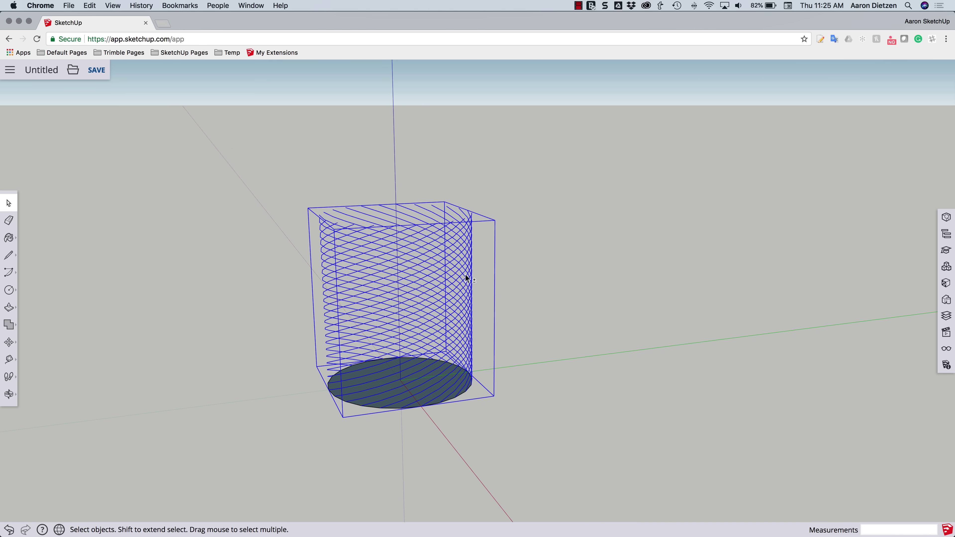
pyautogui.keyDown('shift'); pyautogui.click(428, 403); pyautogui.keyUp('shift')
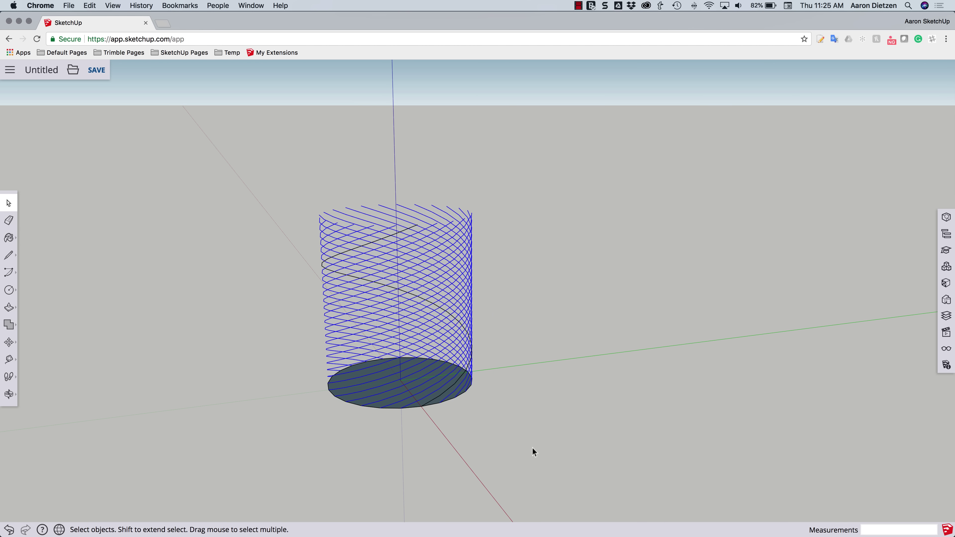
pyautogui.press('Delete')
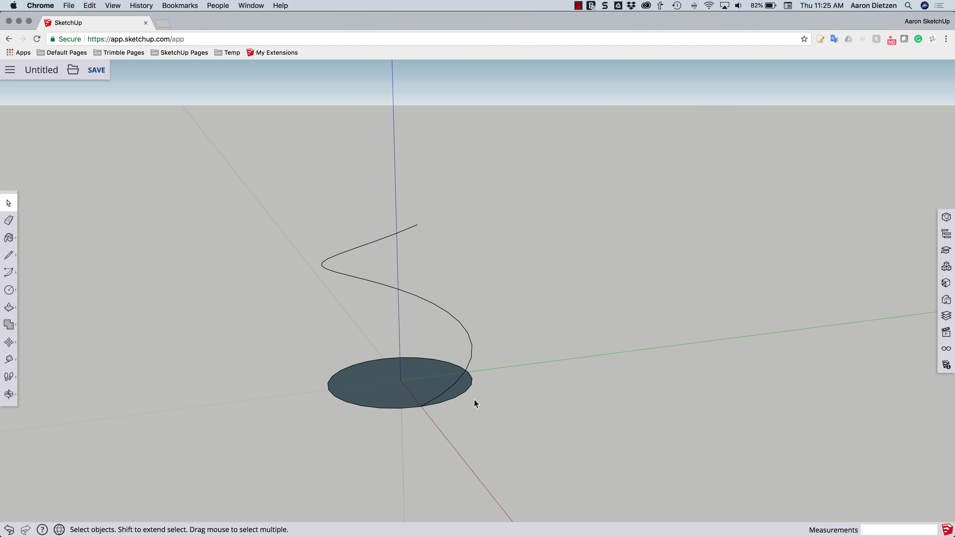
pyautogui.press('o')
pyautogui.moveTo(565, 409); pyautogui.dragTo(378, 365)
pyautogui.press('space')
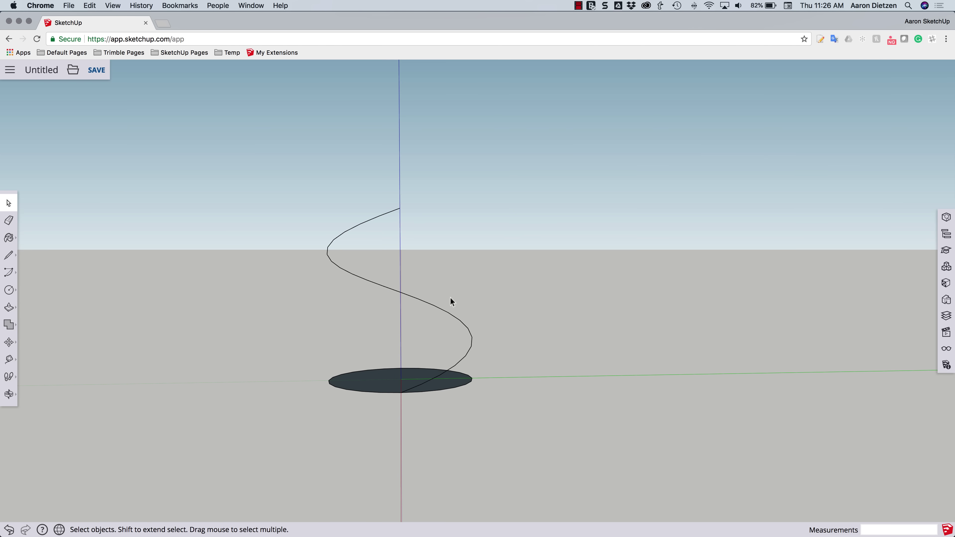
pyautogui.moveTo(320, 315); pyautogui.dragTo(394, 365, button='middle')
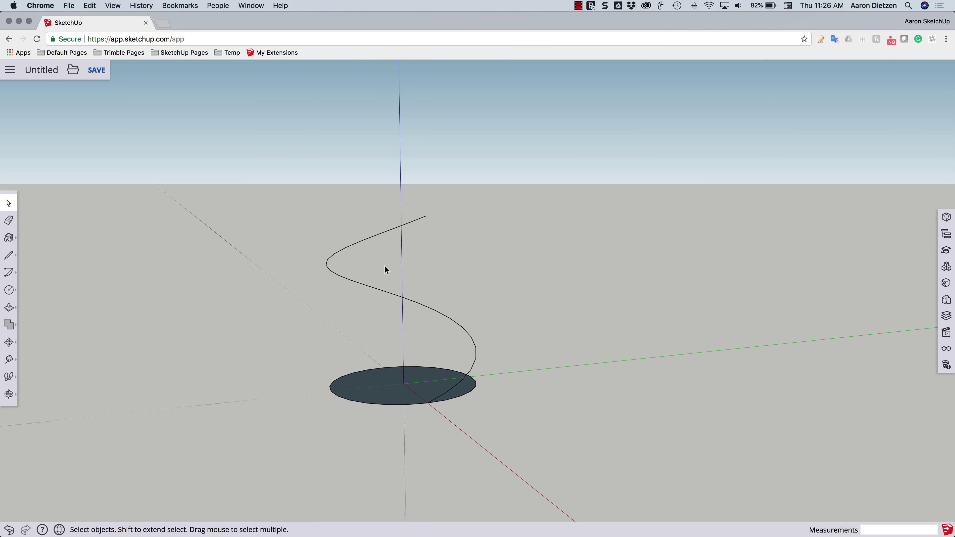
# Scale the spiral group vertically to a 0.22 Blue Scale, flattening it into a low coil.
pyautogui.click(405, 224)
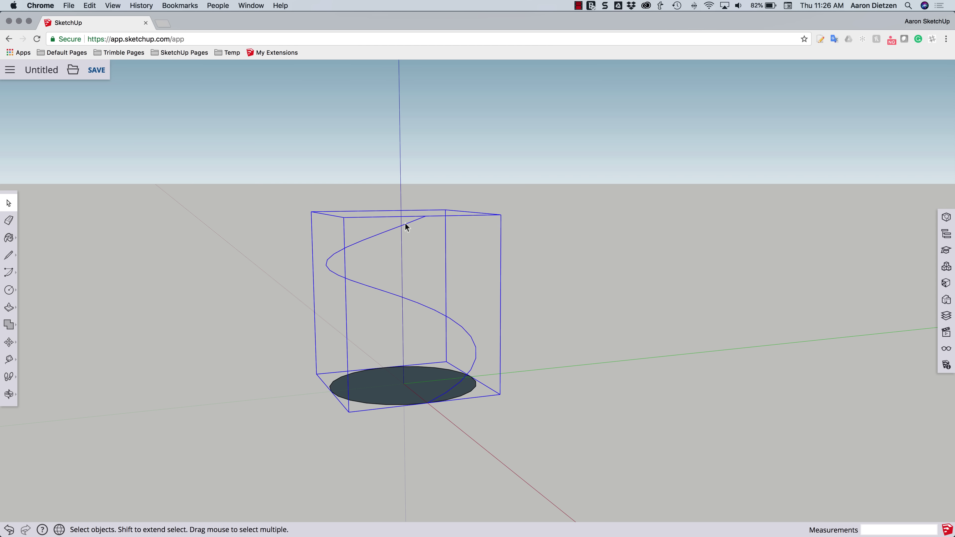
pyautogui.press('s')
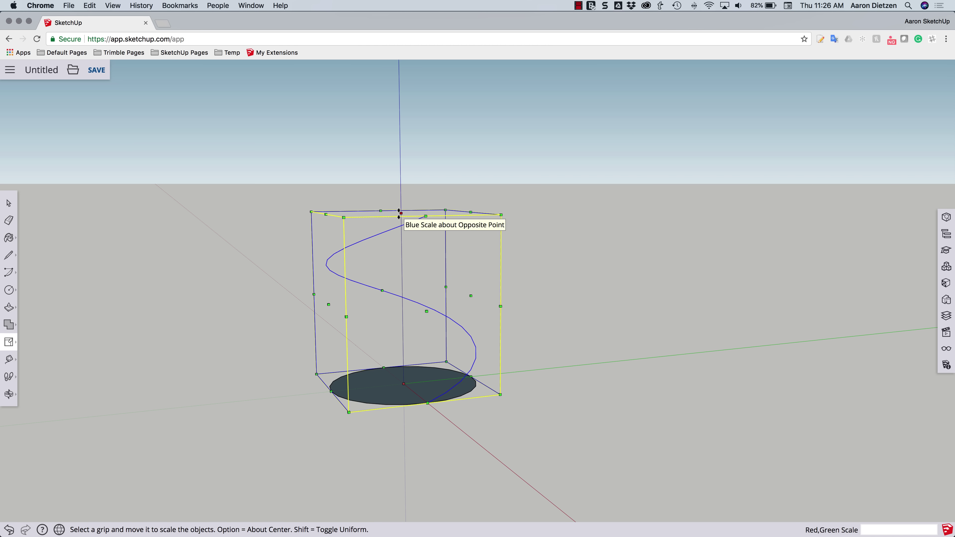
pyautogui.moveTo(400, 214); pyautogui.dragTo(403, 346)
pyautogui.moveTo(414, 354); pyautogui.dragTo(464, 479, button='middle')
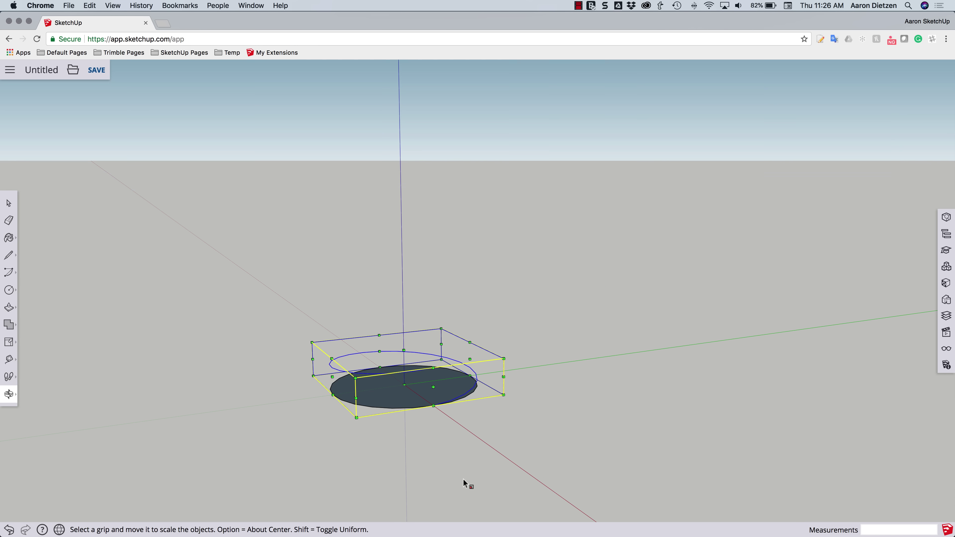
pyautogui.press('space')
# Inside the coil group, copy the coil one turn higher and array it x9.
pyautogui.doubleClick(465, 395)
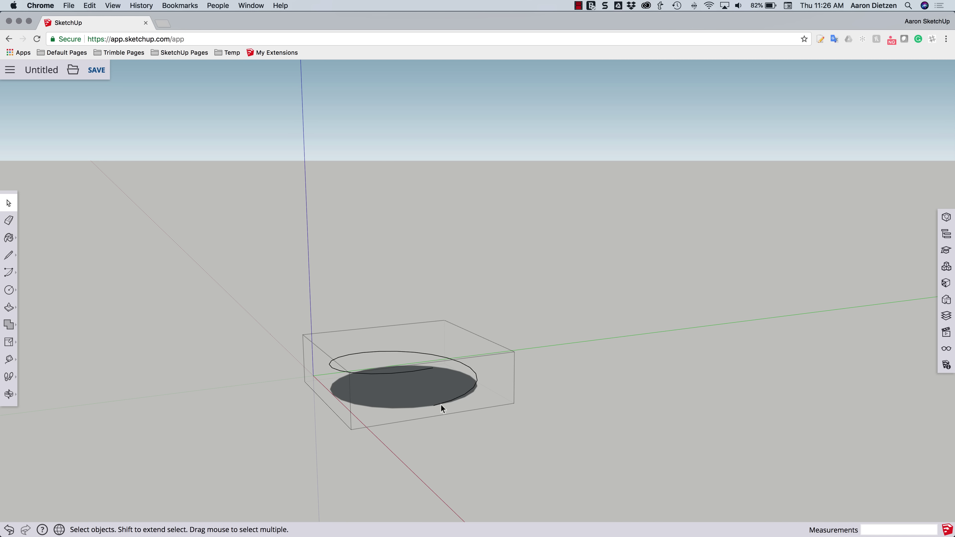
pyautogui.press('m')
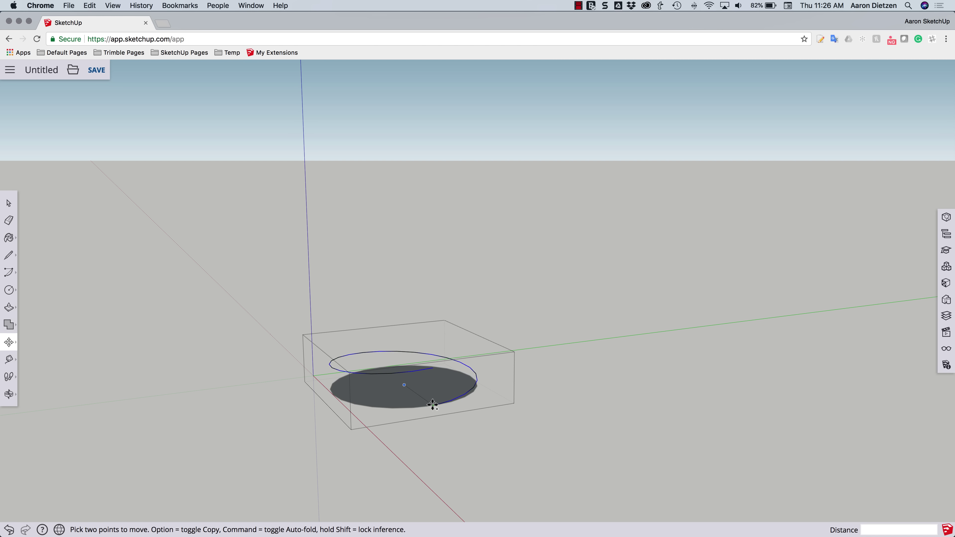
pyautogui.click(433, 405)
pyautogui.press('alt')
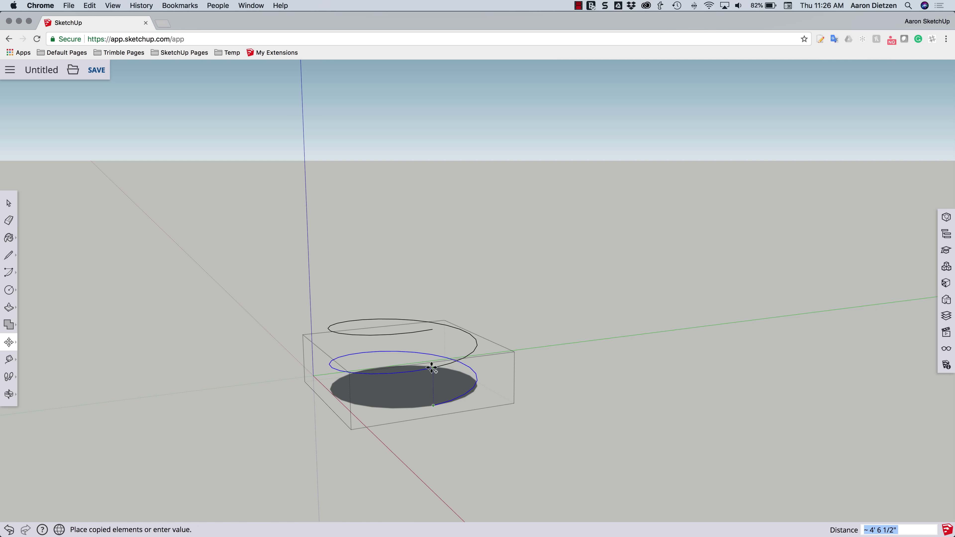
pyautogui.click(431, 368)
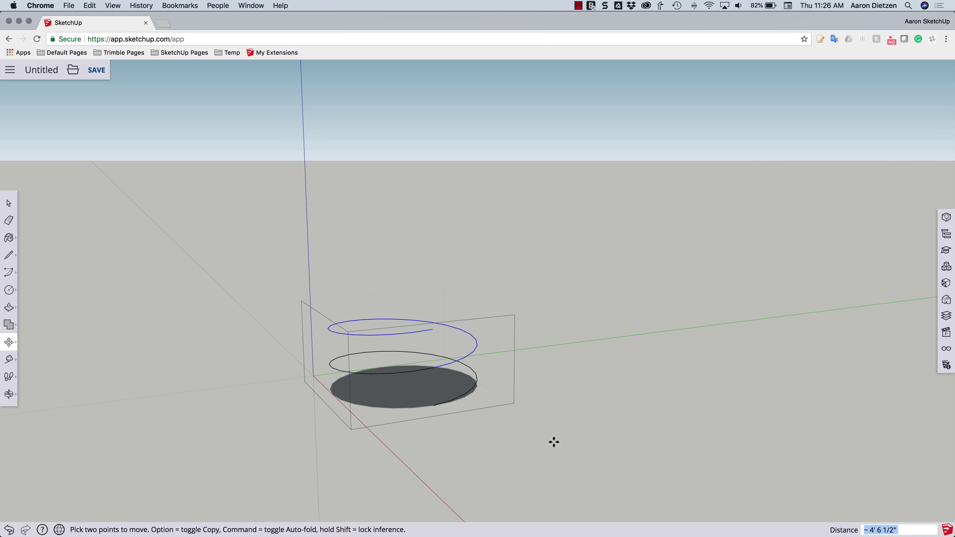
pyautogui.write('x9')
pyautogui.press('Return')
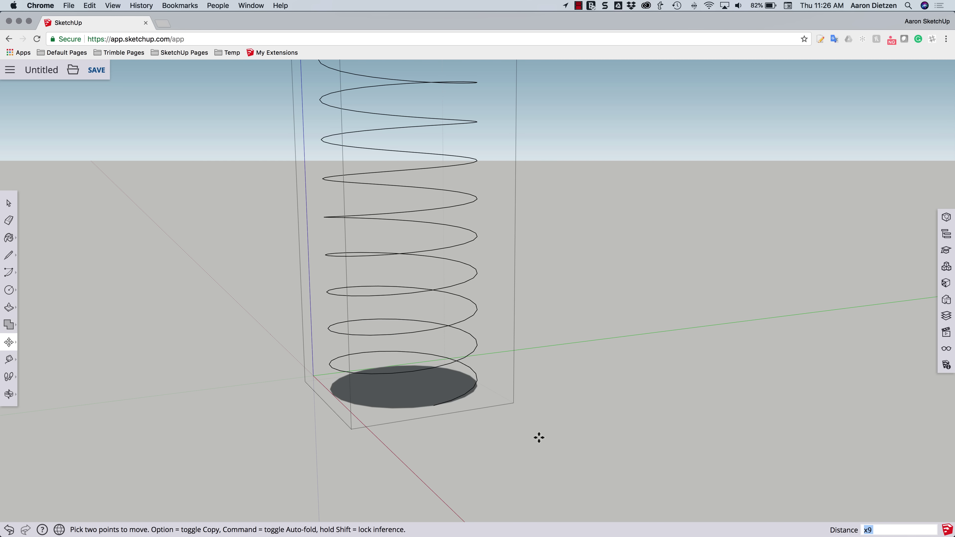
# Change the coil array to x10, then x13, forming a tall spring.
pyautogui.moveTo(508, 494); pyautogui.dragTo(449, 450, button='middle')
pyautogui.press('m')
pyautogui.scroll(-6, 399, 459)
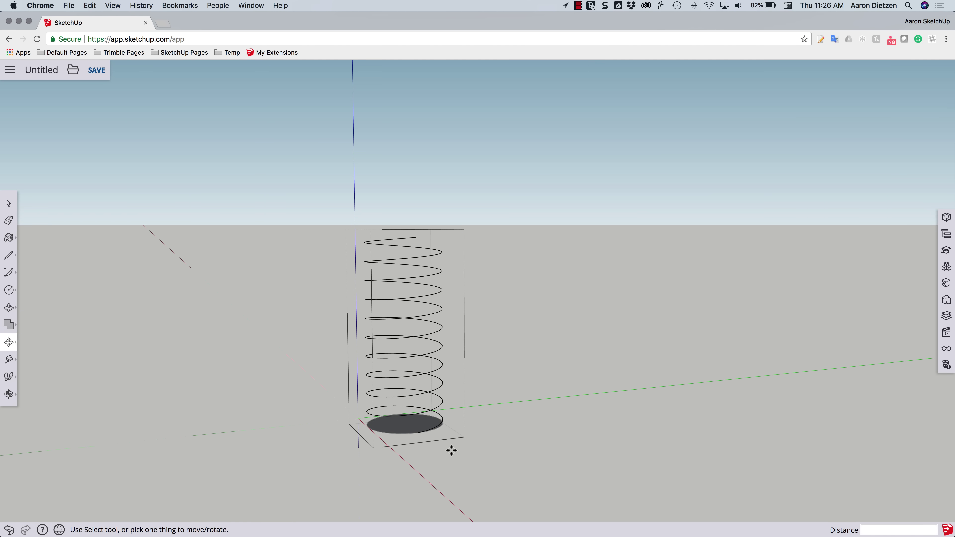
pyautogui.write('x10')
pyautogui.press('Return')
pyautogui.write('x13')
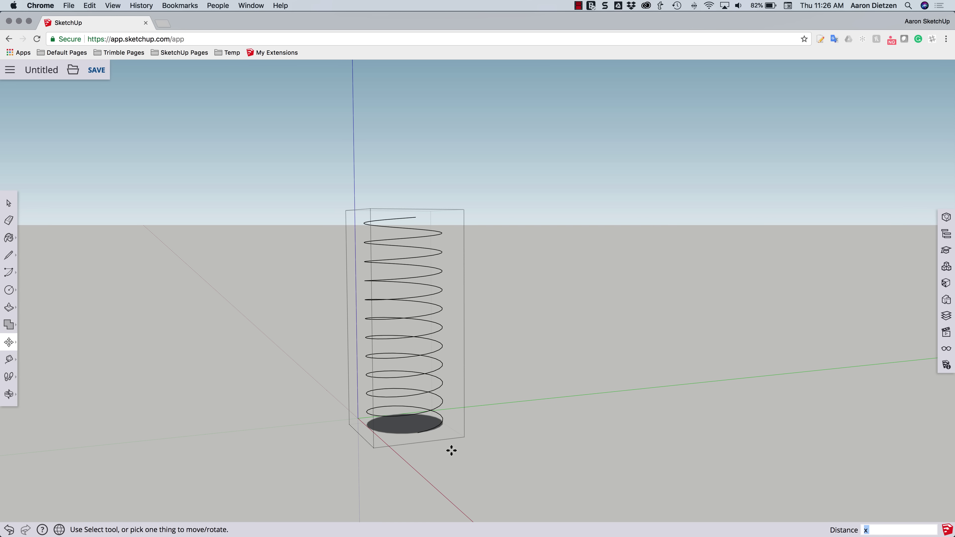
pyautogui.press('Return')
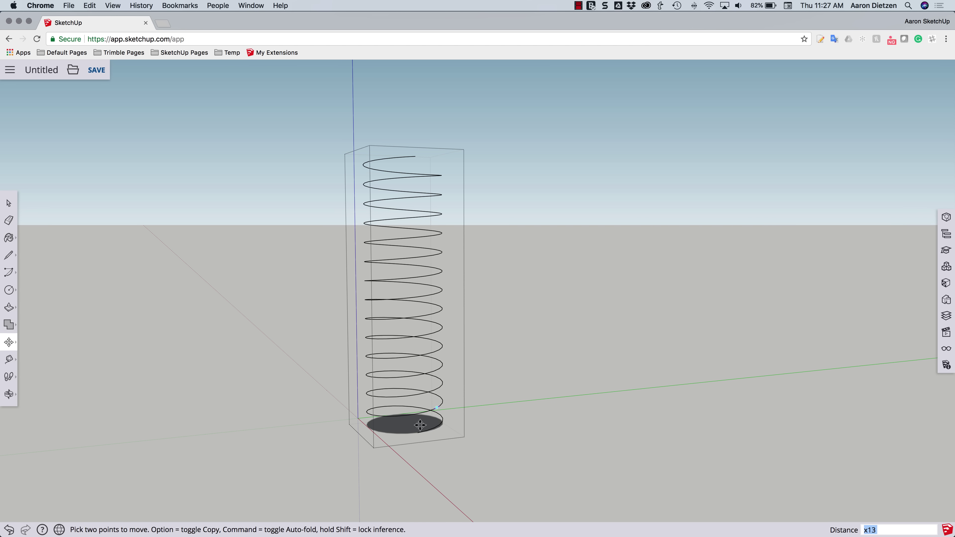
pyautogui.moveTo(433, 417); pyautogui.dragTo(422, 498, button='middle')
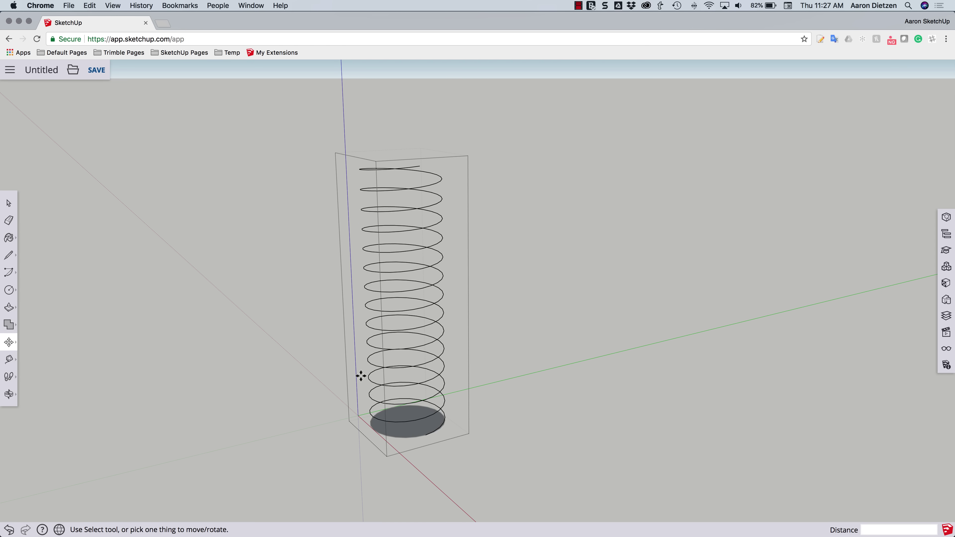
pyautogui.moveTo(315, 387); pyautogui.dragTo(473, 393, button='middle')
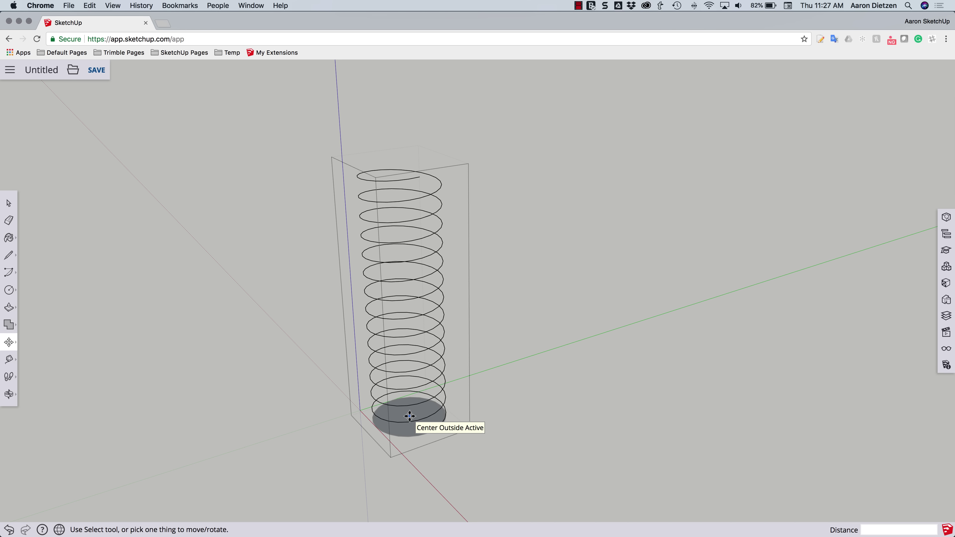
# Exit the coil group and copy the whole spring rotated 180° about the disc centre.
pyautogui.press('space')
pyautogui.click(526, 396)
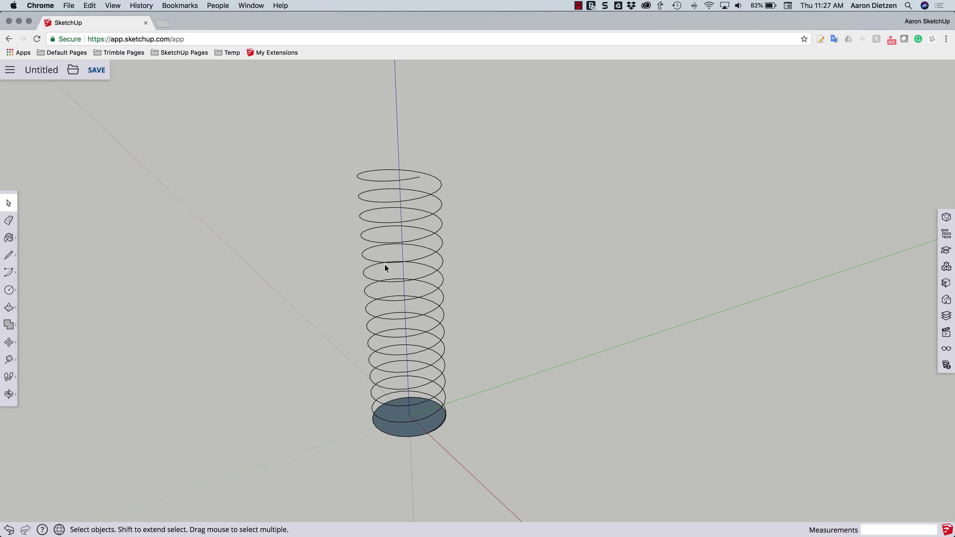
pyautogui.click(441, 308)
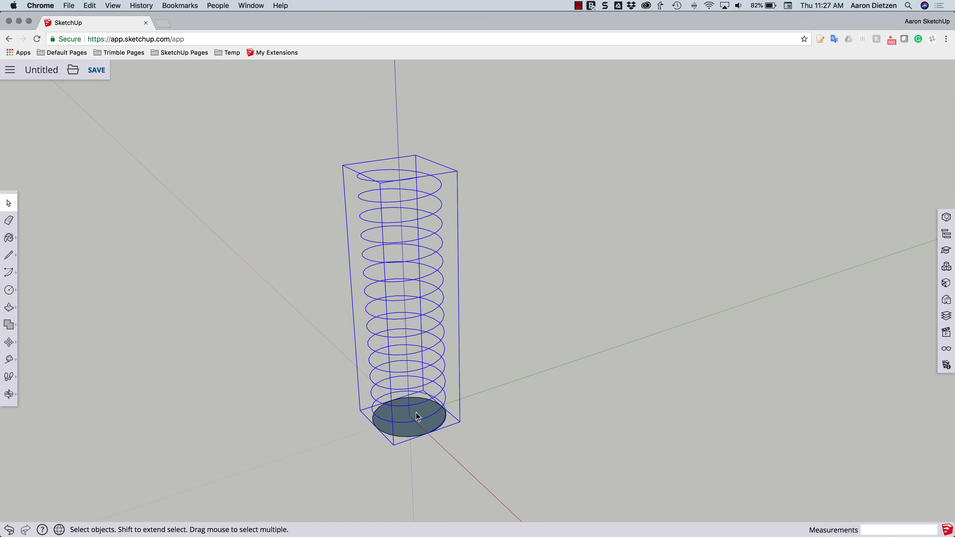
pyautogui.press('q')
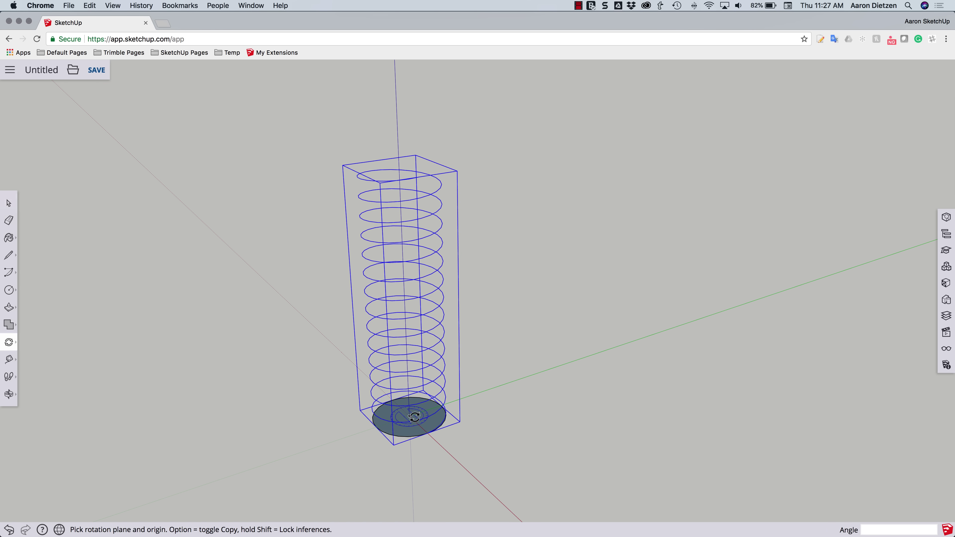
pyautogui.click(409, 416)
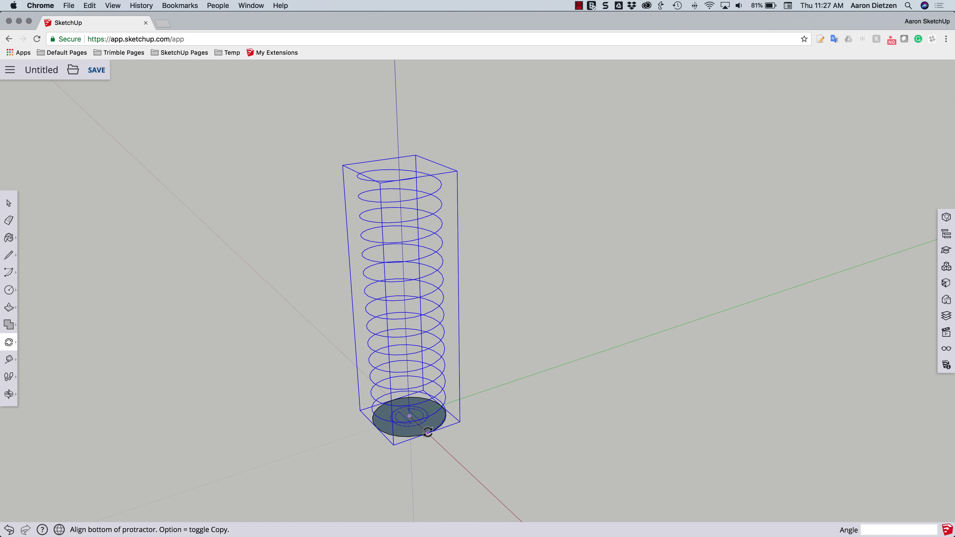
pyautogui.click(427, 433)
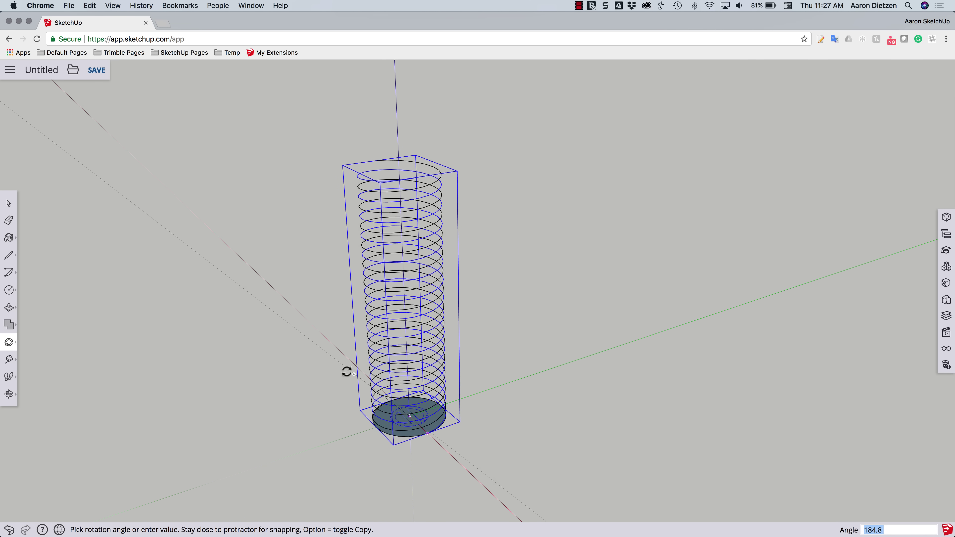
pyautogui.click(338, 348)
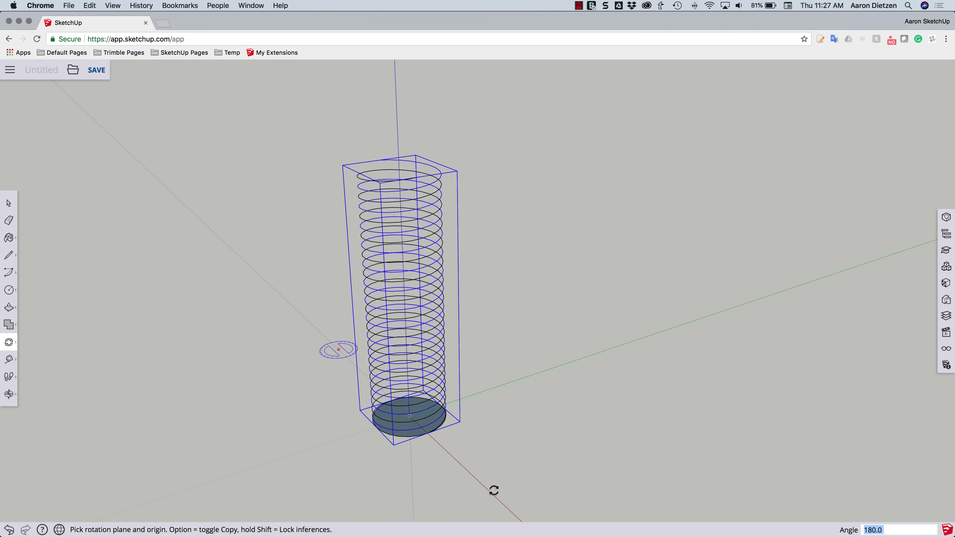
pyautogui.moveTo(469, 443); pyautogui.dragTo(542, 527, button='middle')
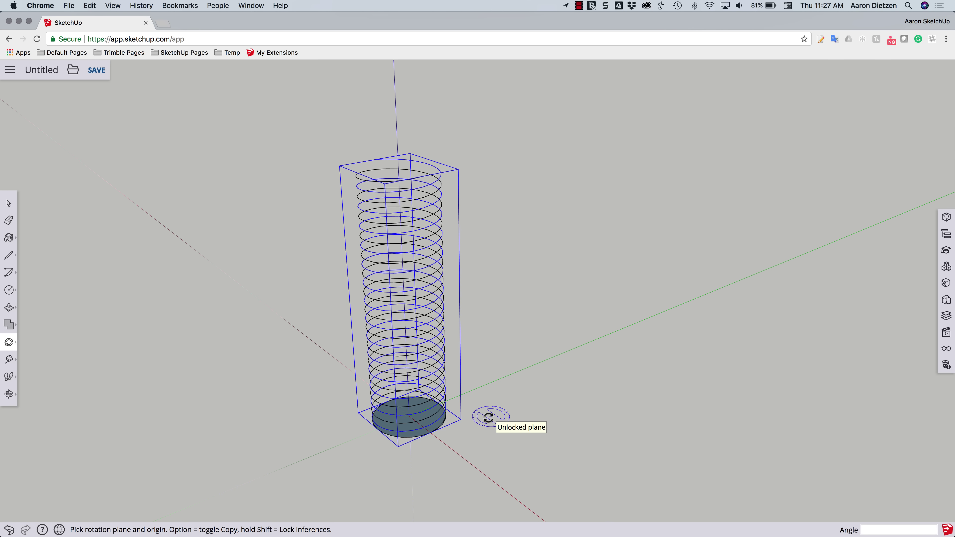
pyautogui.press('space')
pyautogui.click(485, 427)
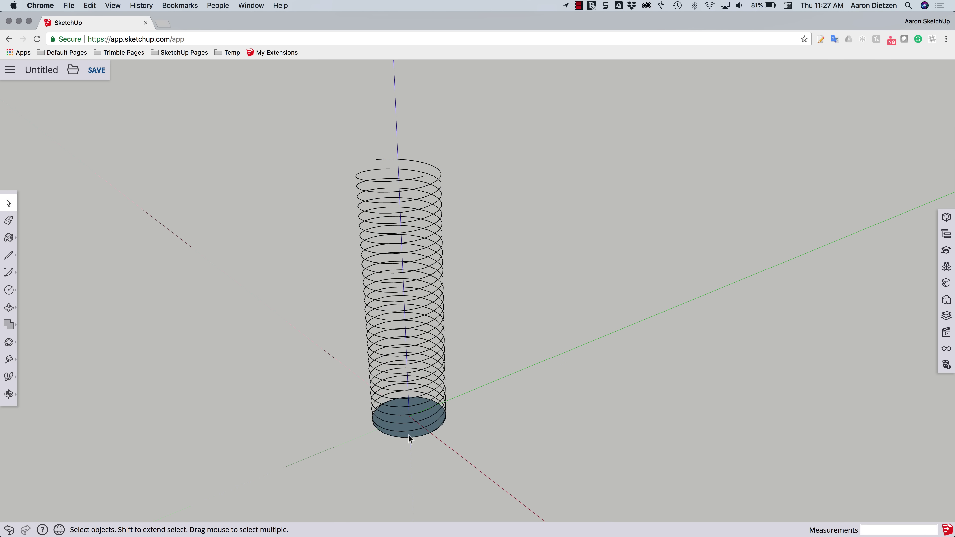
pyautogui.click(394, 160)
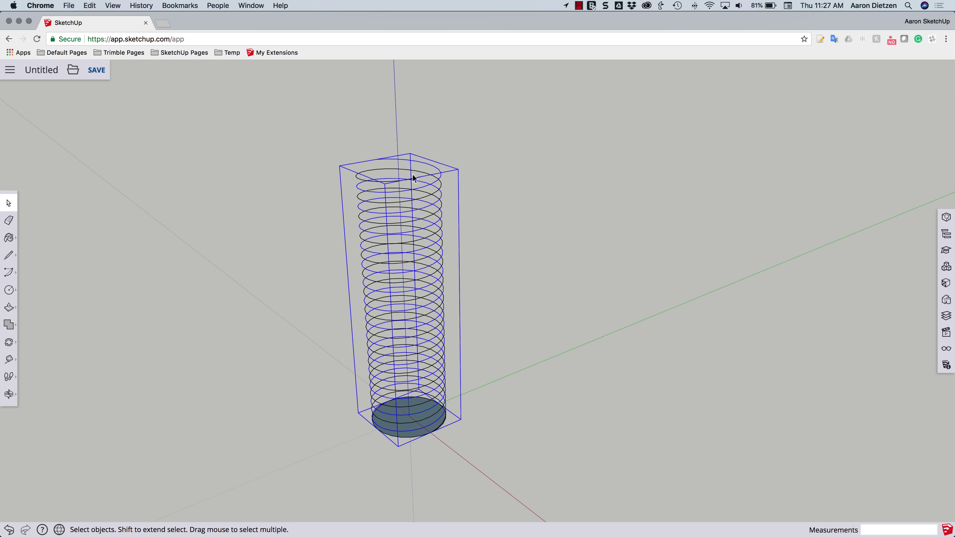
pyautogui.click(536, 191)
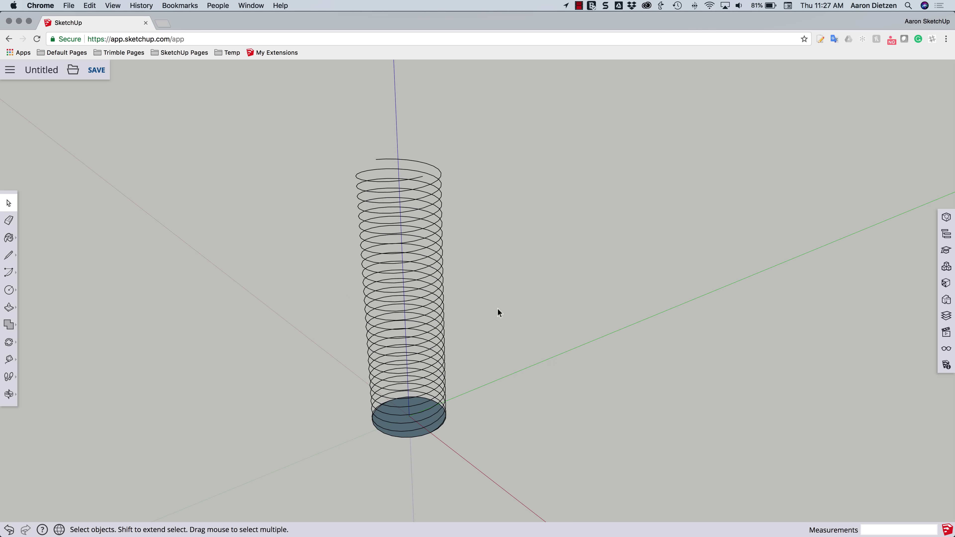
pyautogui.doubleClick(420, 435)
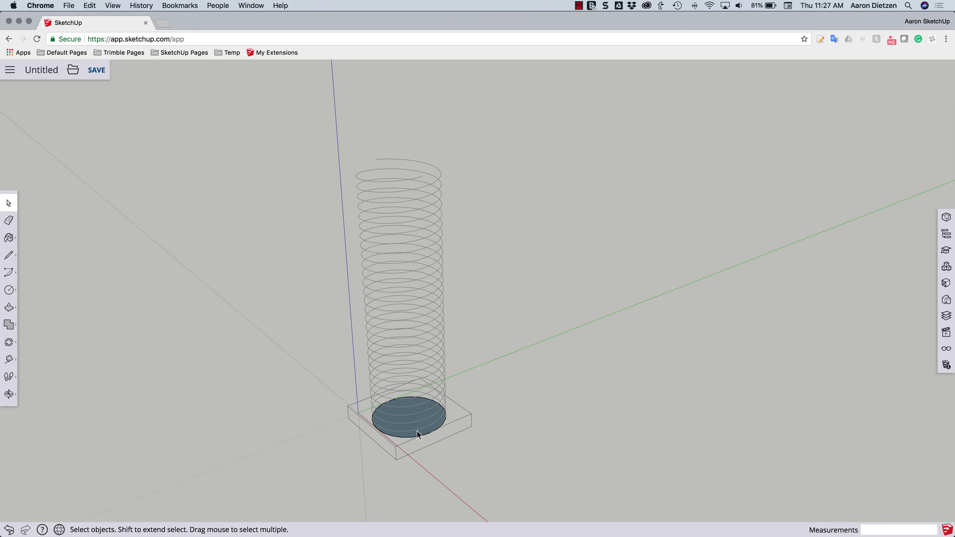
pyautogui.press('p')
pyautogui.click(417, 431)
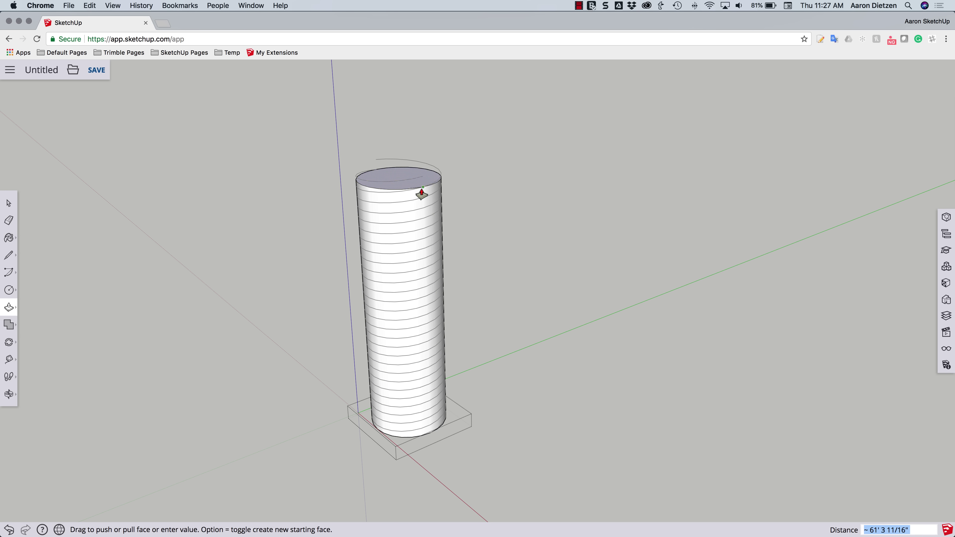
pyautogui.click(423, 182)
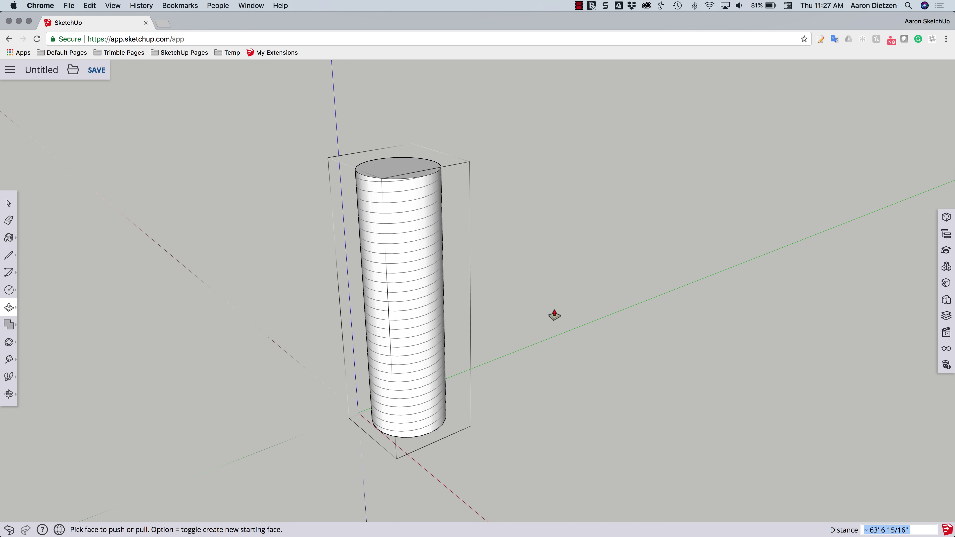
pyautogui.press('space')
pyautogui.click(495, 318)
pyautogui.moveTo(529, 393)
pyautogui.mouseDown(button='middle')
pyautogui.moveTo(653, 330)
pyautogui.moveTo(516, 396)
pyautogui.mouseUp(button='middle')
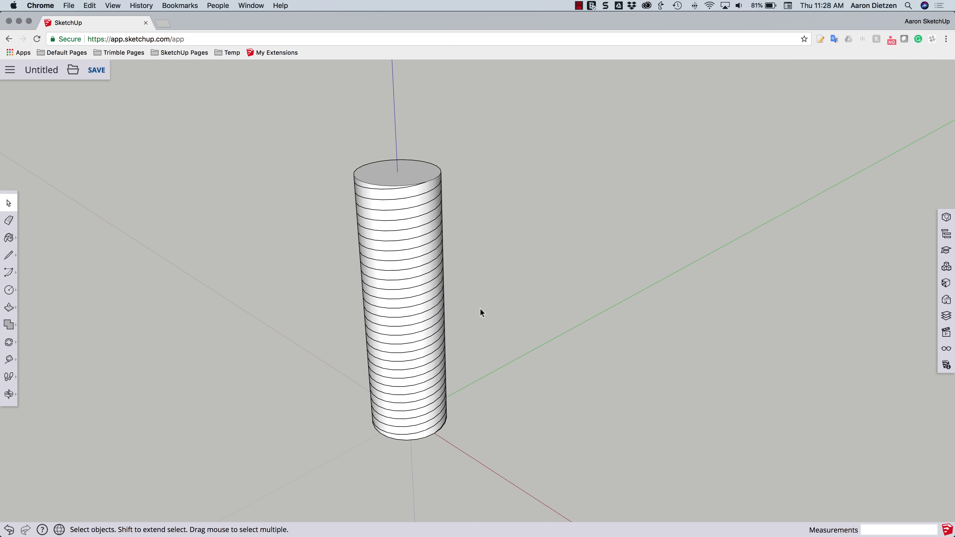
# Explode the first spiral group around the cylinder, undoing an accidental explode first.
pyautogui.click(385, 179)
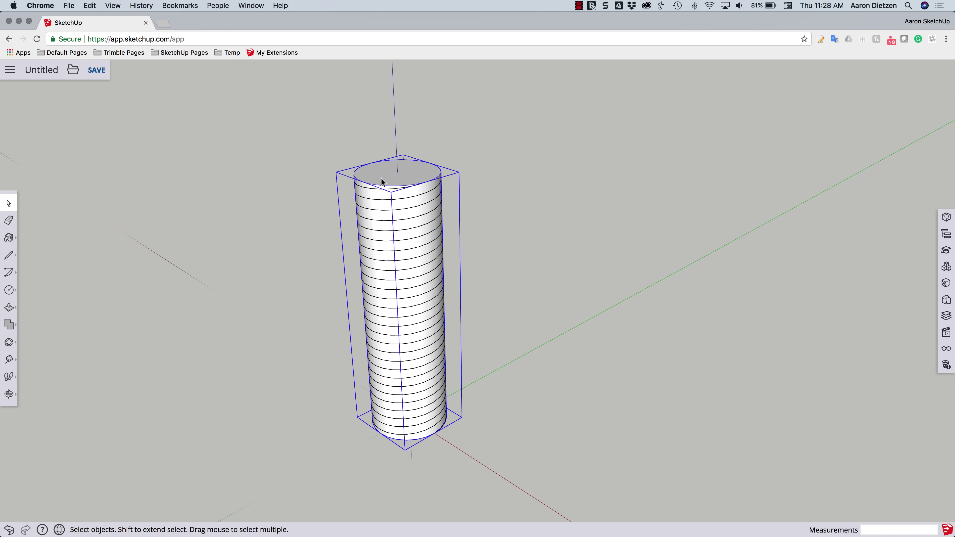
pyautogui.rightClick(382, 178)
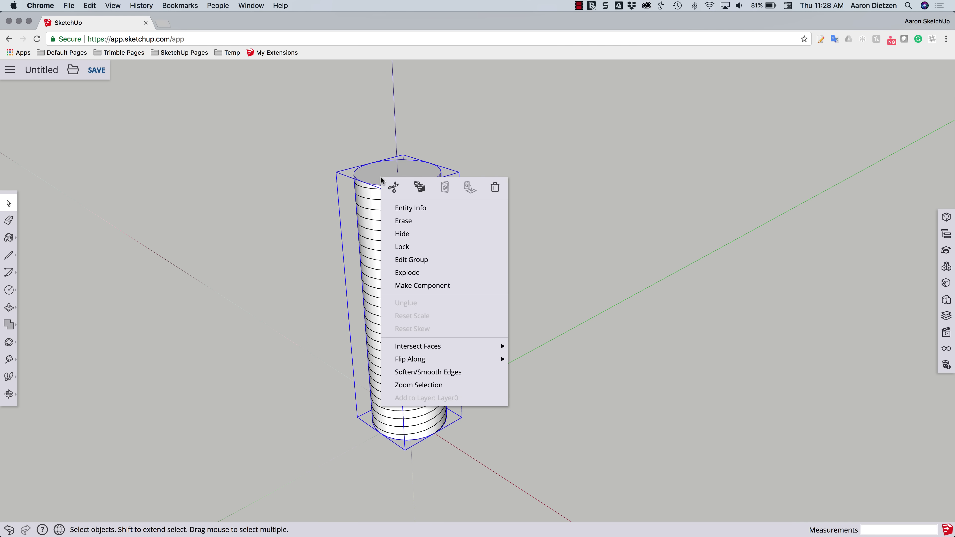
pyautogui.click(410, 274)
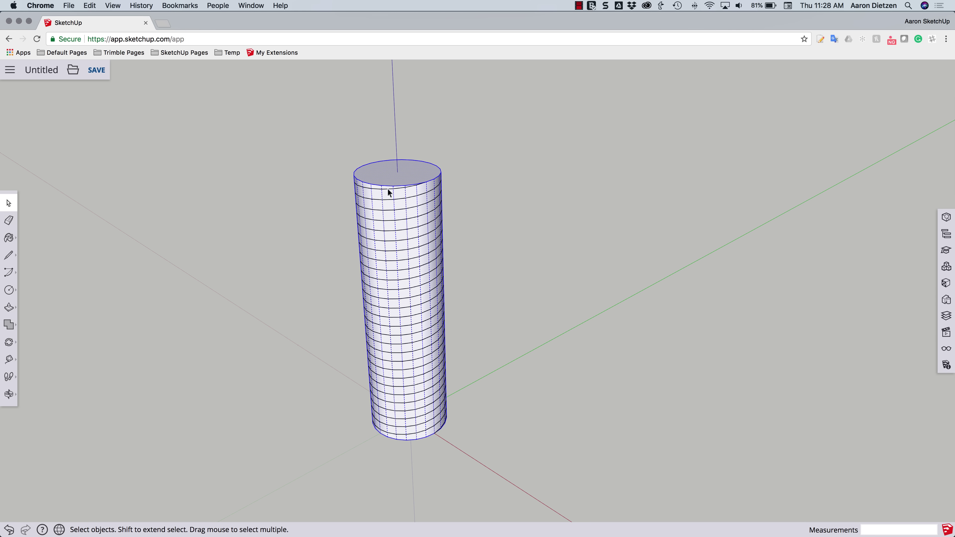
pyautogui.press('super+z')
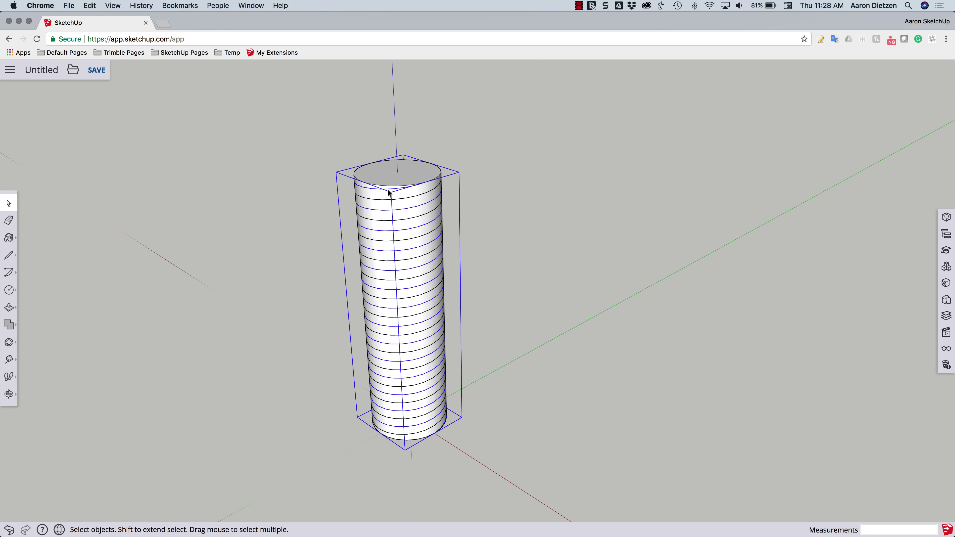
pyautogui.rightClick(388, 190)
pyautogui.click(383, 193)
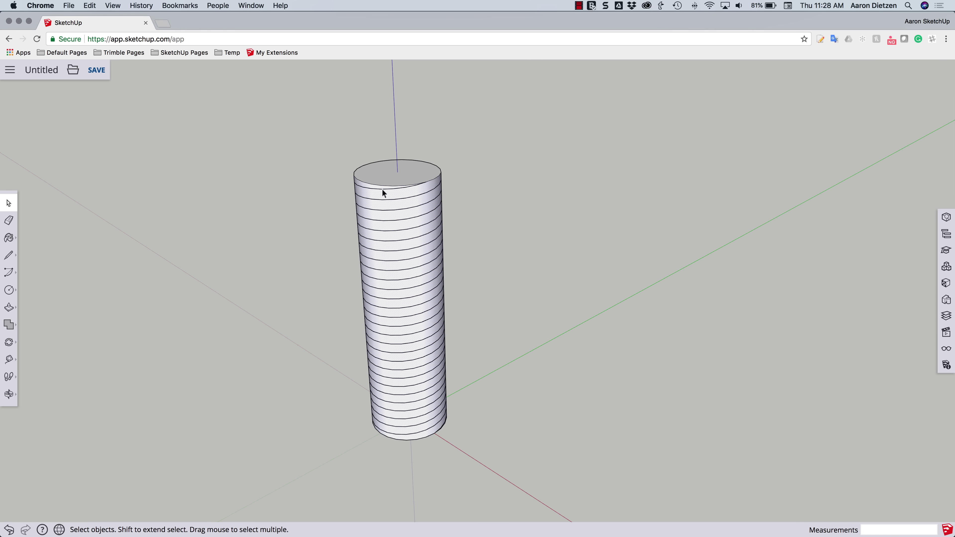
pyautogui.click(383, 189)
pyautogui.rightClick(383, 190)
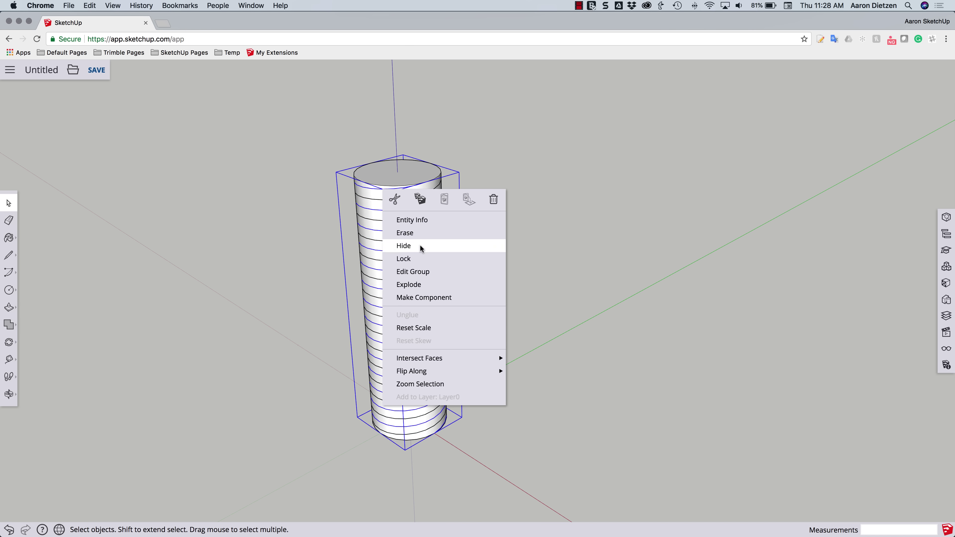
pyautogui.click(433, 285)
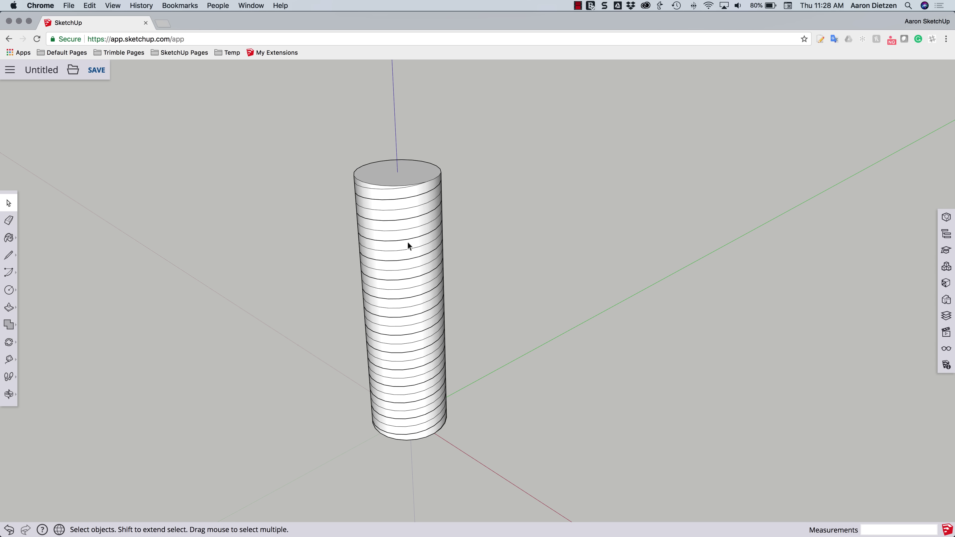
# Explode the remaining second spiral group into loose geometry.
pyautogui.click(389, 202)
pyautogui.doubleClick(400, 211)
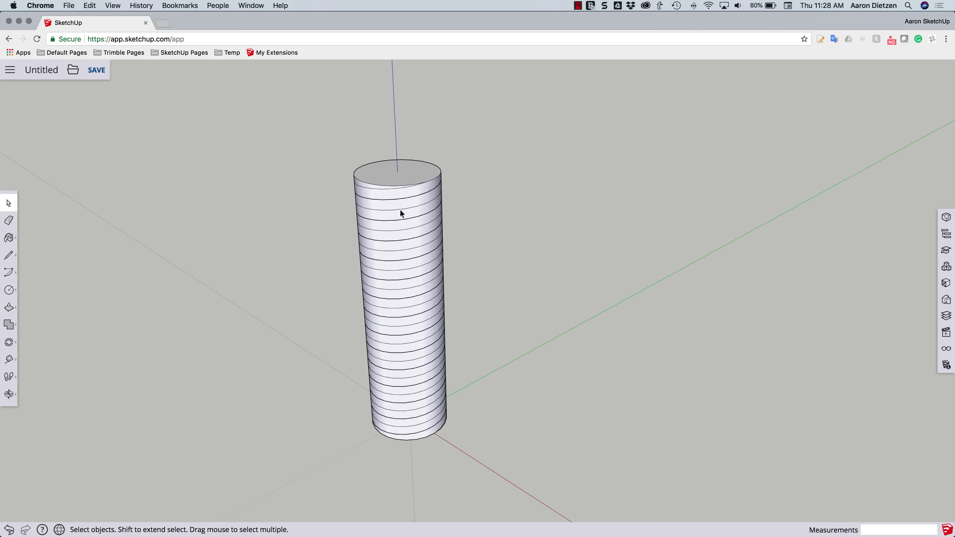
pyautogui.press('Escape')
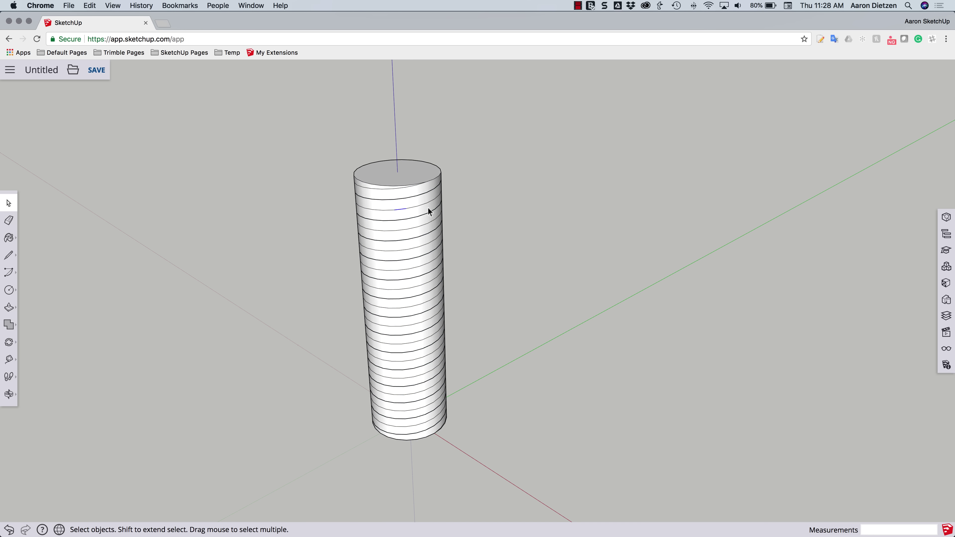
pyautogui.click(398, 199)
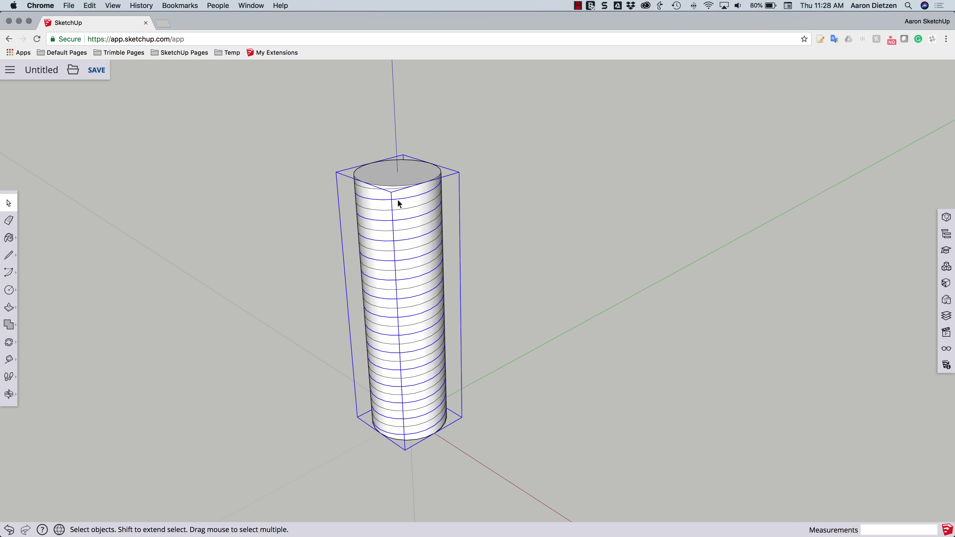
pyautogui.rightClick(398, 199)
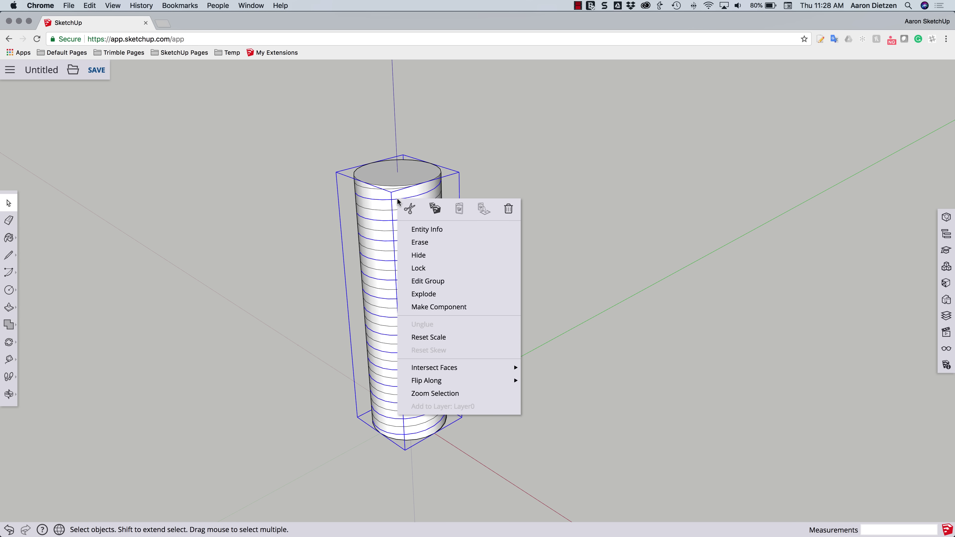
pyautogui.click(425, 295)
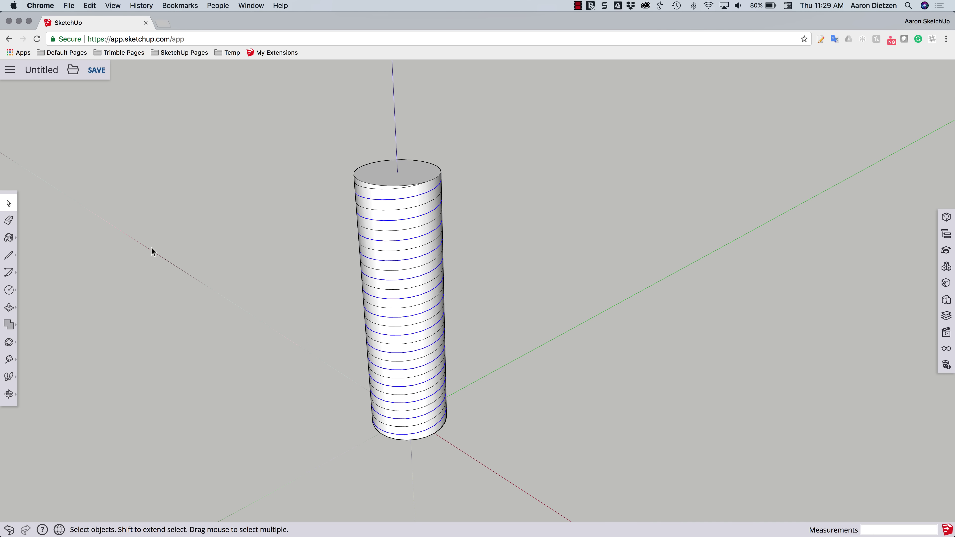
# Scale the spirals about their centre to 0.70 along the red axis.
pyautogui.press('s')
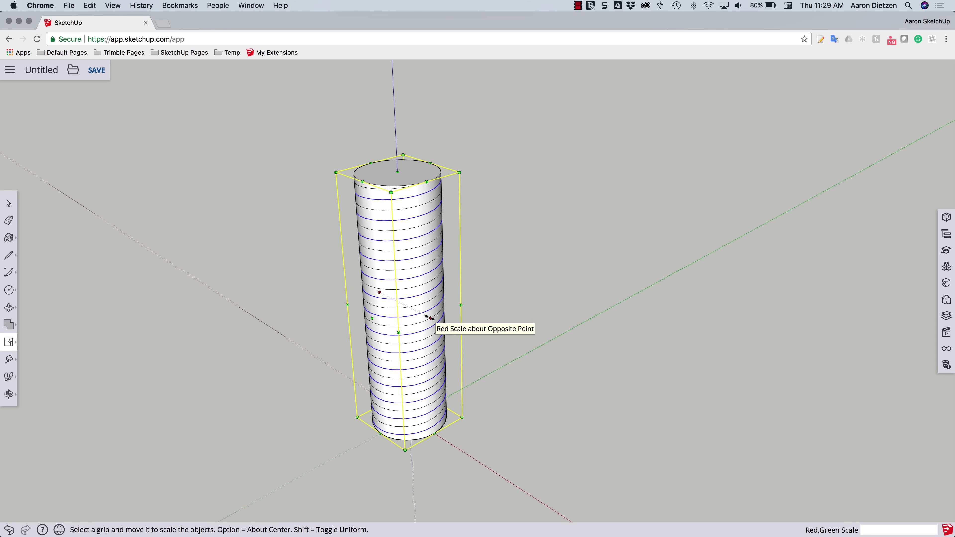
pyautogui.press('alt')
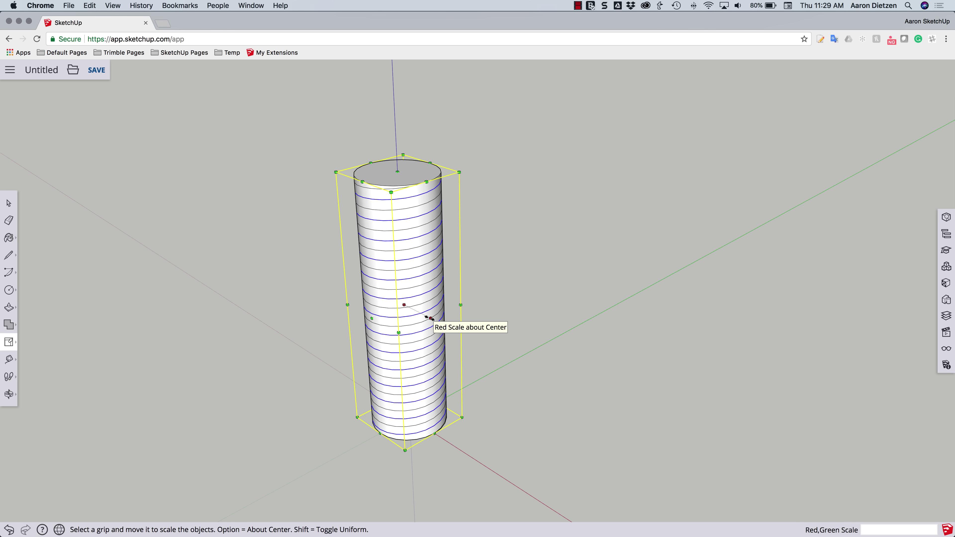
pyautogui.moveTo(431, 319); pyautogui.dragTo(423, 315)
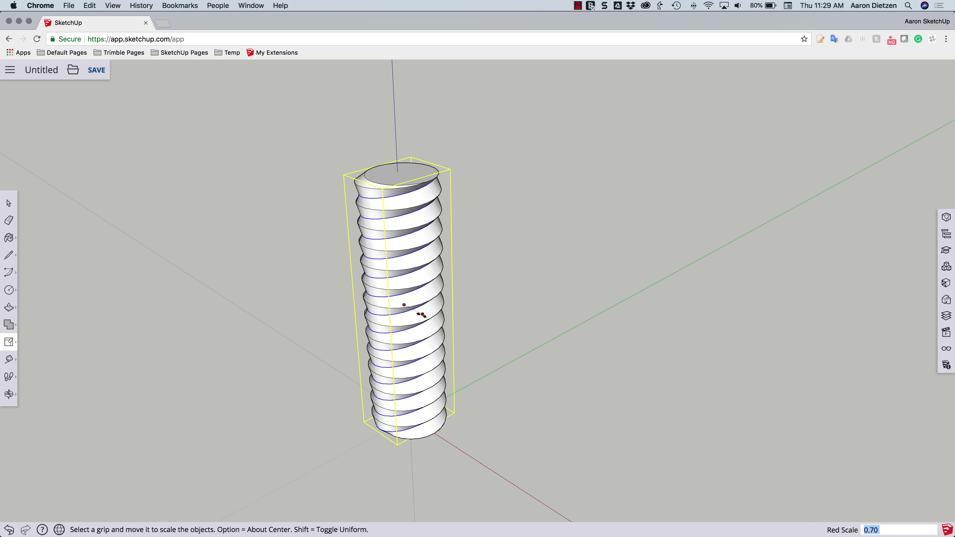
pyautogui.moveTo(422, 314); pyautogui.dragTo(423, 315)
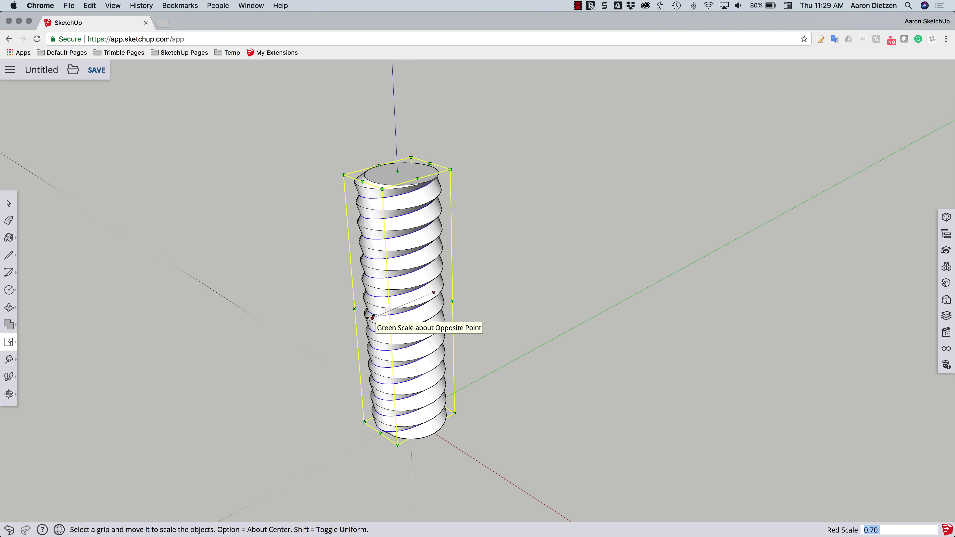
# Scale the spirals about their centre to 0.70 along the green axis.
pyautogui.keyDown('alt'); pyautogui.moveTo(372, 318); pyautogui.dragTo(382, 315); pyautogui.keyUp('alt')
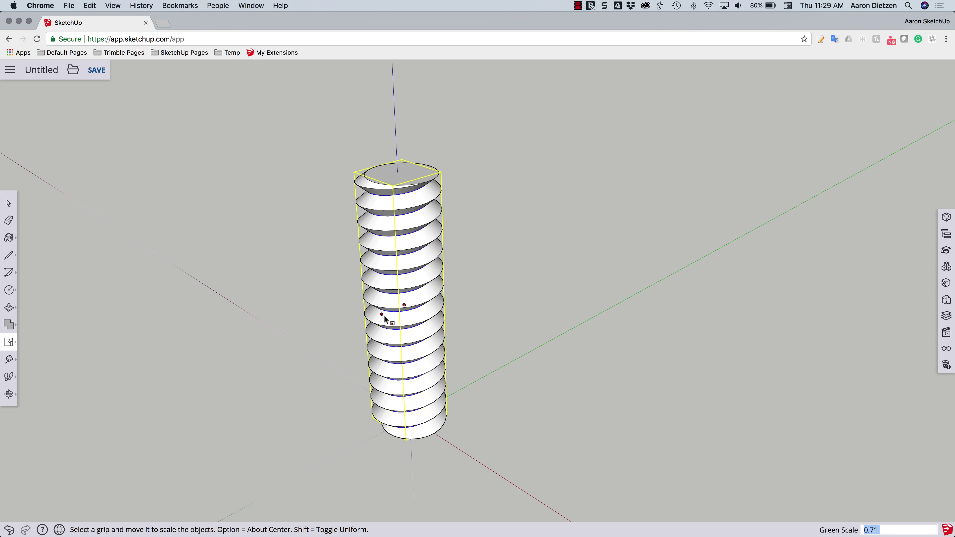
pyautogui.write('.70')
pyautogui.press('Return')
pyautogui.press('o')
pyautogui.moveTo(503, 391); pyautogui.dragTo(388, 331)
# Orbit to a level side view and a steep overhead view of the rod's spiral threads.
pyautogui.press('s')
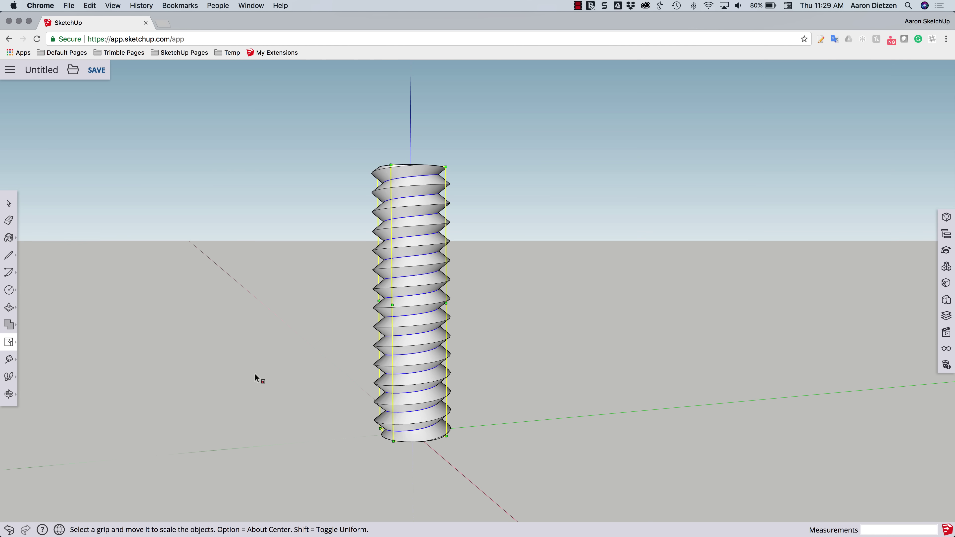
pyautogui.moveTo(254, 373); pyautogui.dragTo(349, 331, button='middle')
pyautogui.press('space')
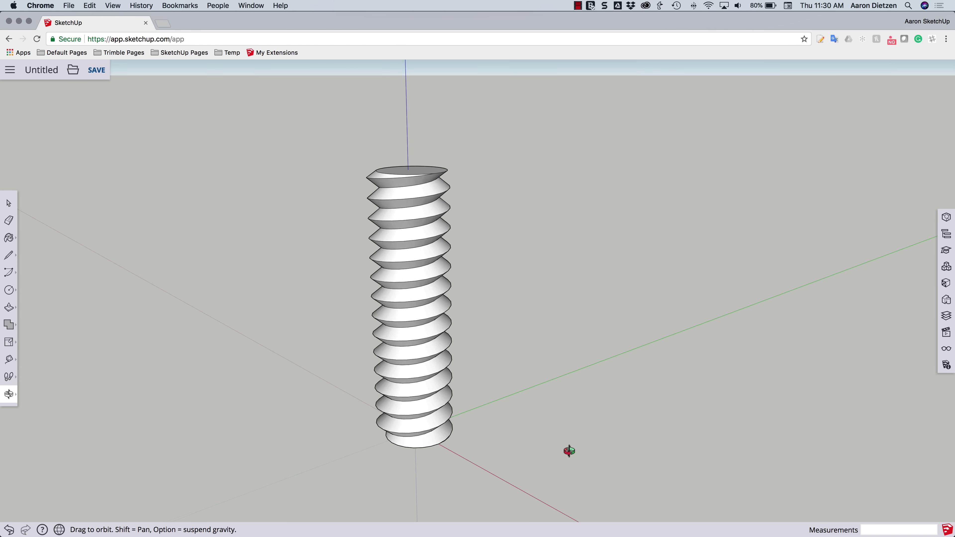
pyautogui.moveTo(516, 446); pyautogui.dragTo(381, 328, button='middle')
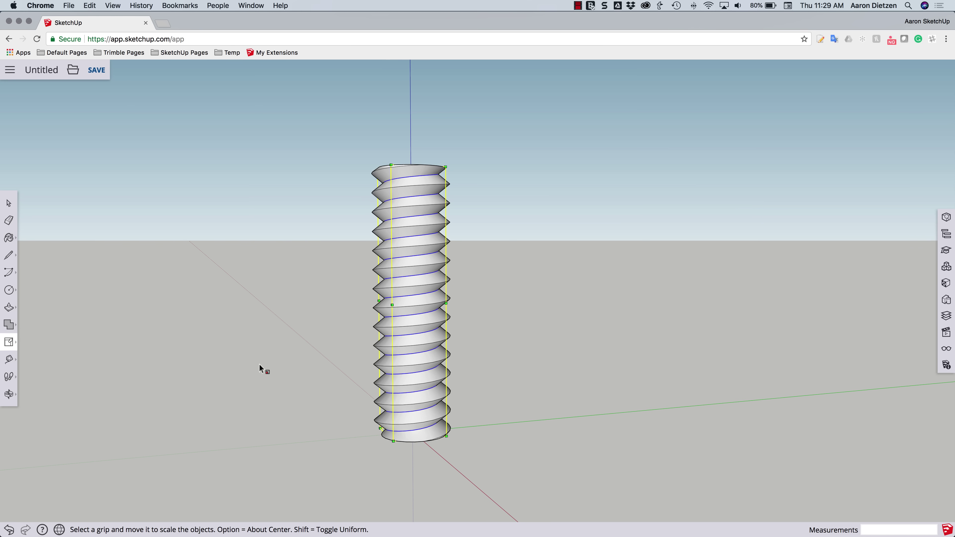
pyautogui.moveTo(255, 370); pyautogui.dragTo(348, 329, button='middle')
pyautogui.press('space')
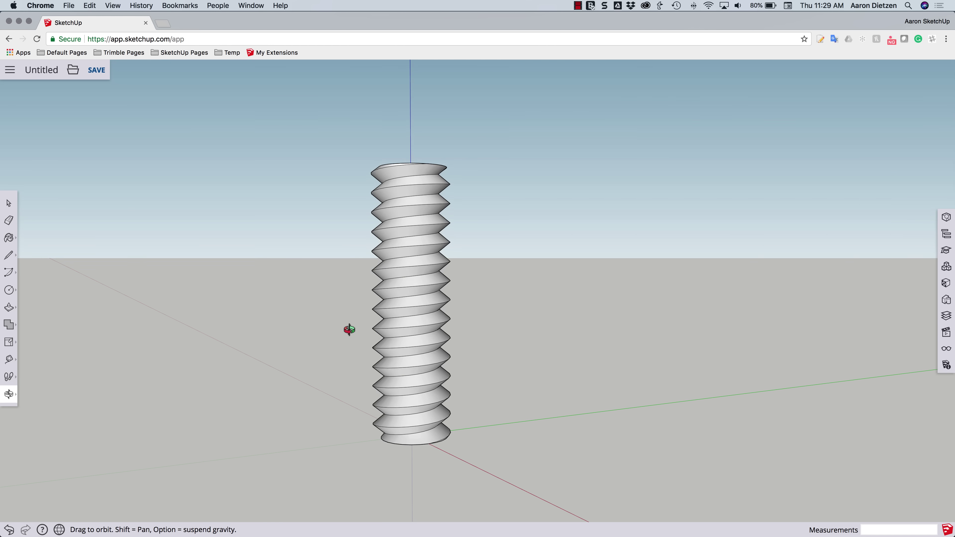